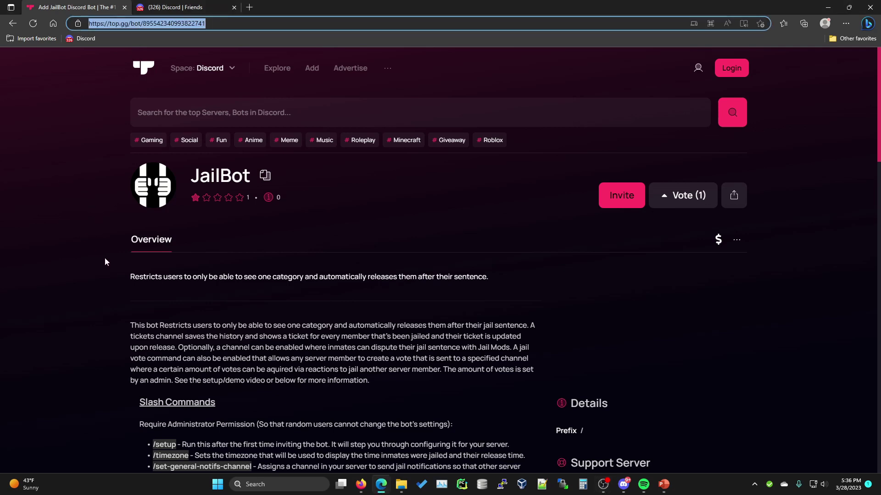
Invite JailBot to the JailBot Setup/Demo server and authorize every requested permission
left_click(101, 243)
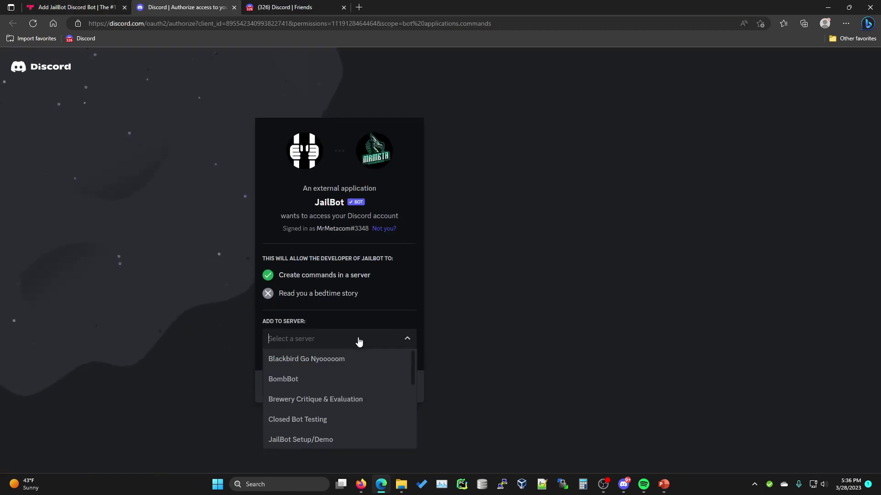
left_click(337, 441)
left_click(388, 386)
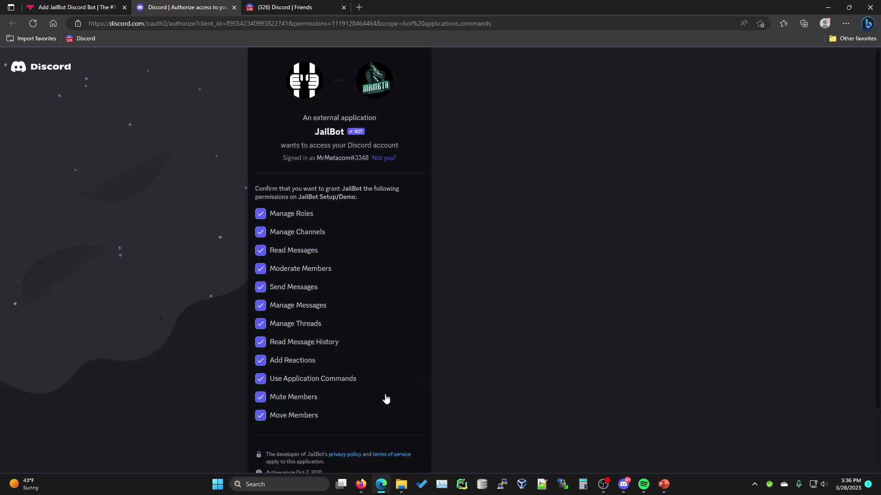
scroll(381, 400, "down", 1)
scroll(381, 401, "down", 1)
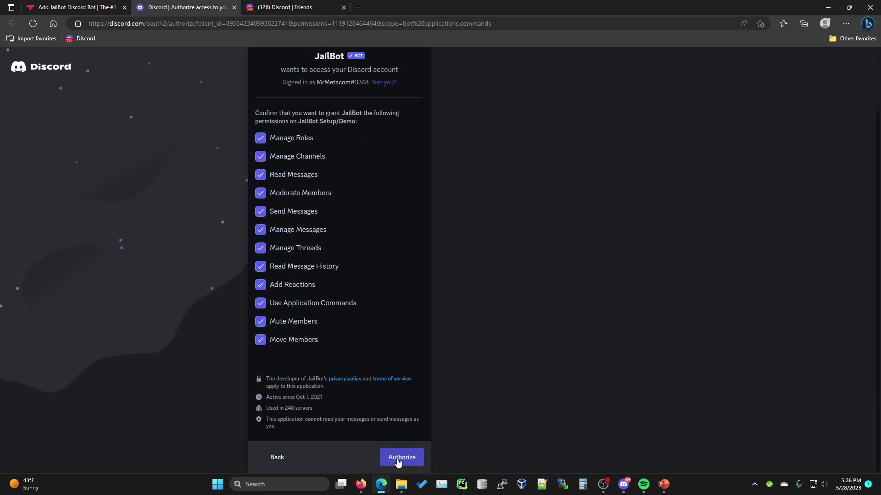
left_click(400, 458)
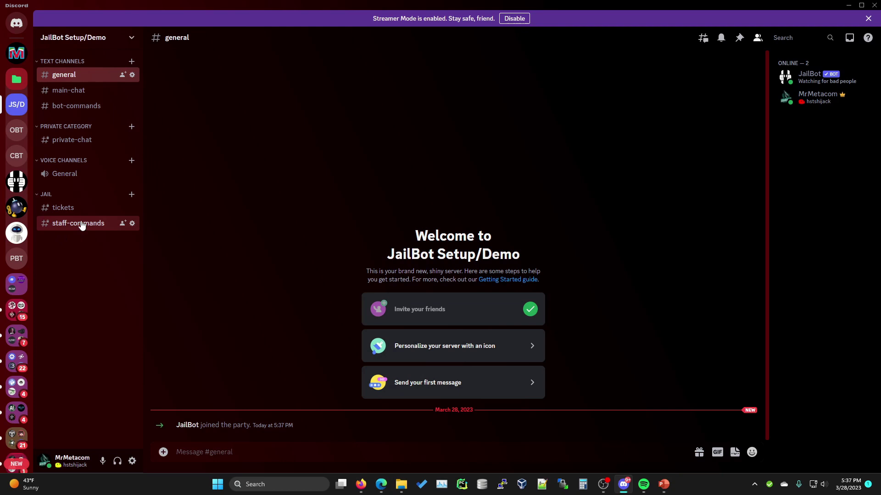
Look over JailBot's profile card, then move via tickets to the staff-commands channel
left_click(184, 425)
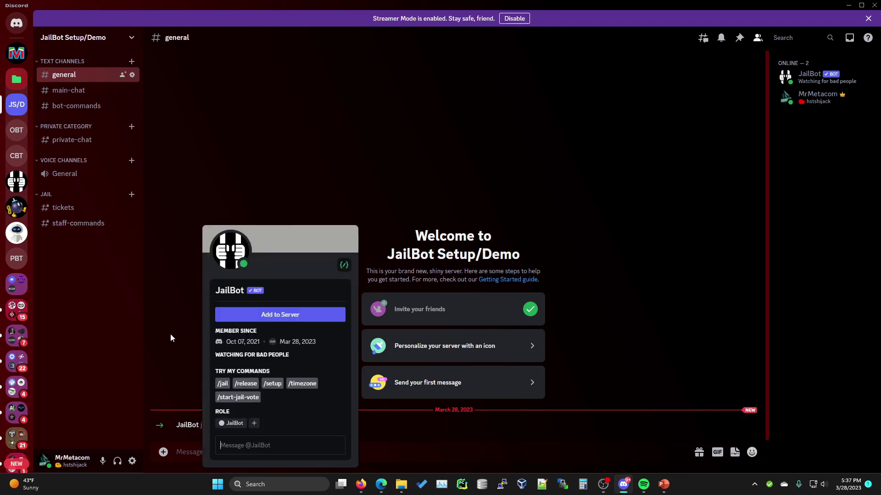
left_click(170, 338)
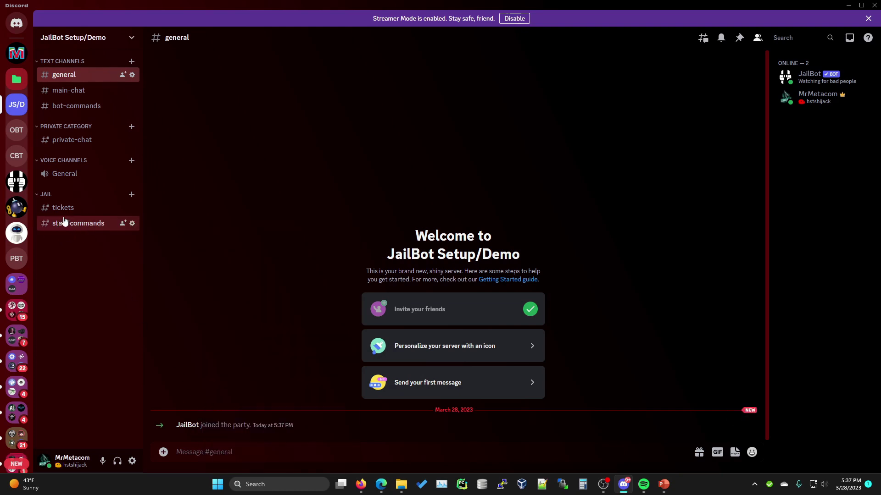
left_click(62, 207)
left_click(59, 223)
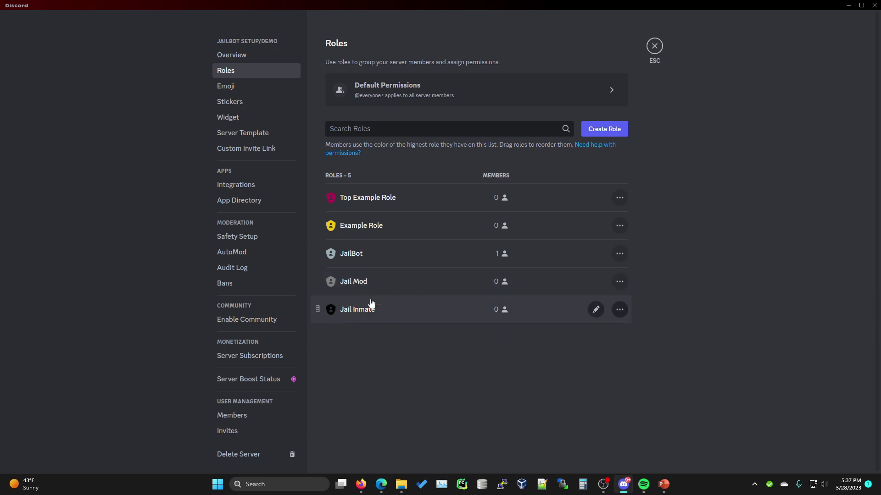
Return to staff-commands and run JailBot's /setup command
left_click(654, 46)
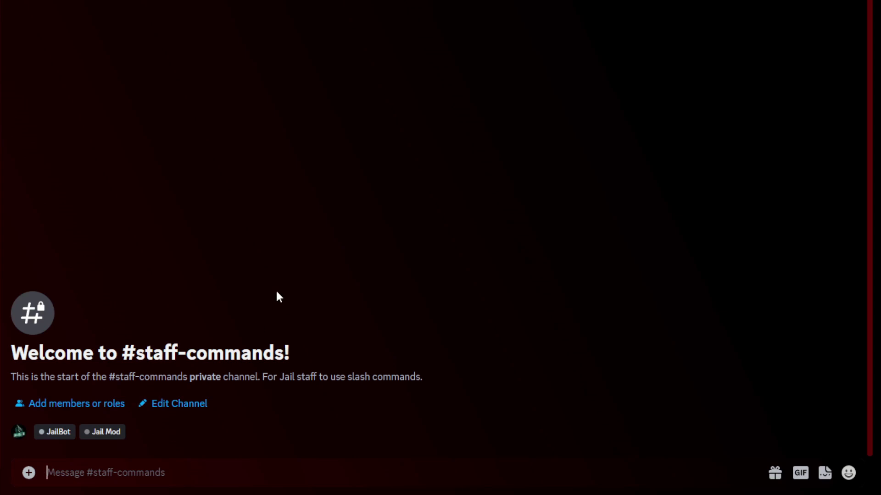
type("/setup")
key("Return")
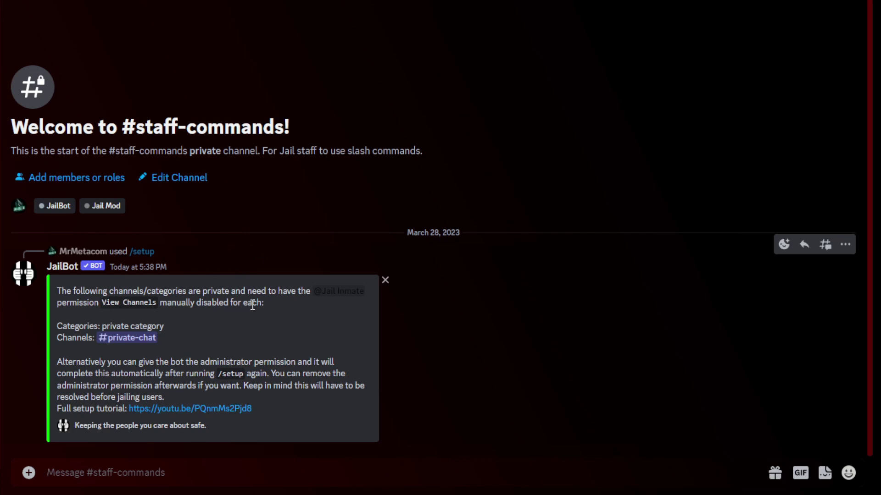
Read the reply: private category needs View Channels denied for Jail Inmate
left_click_drag(102, 326, 150, 321)
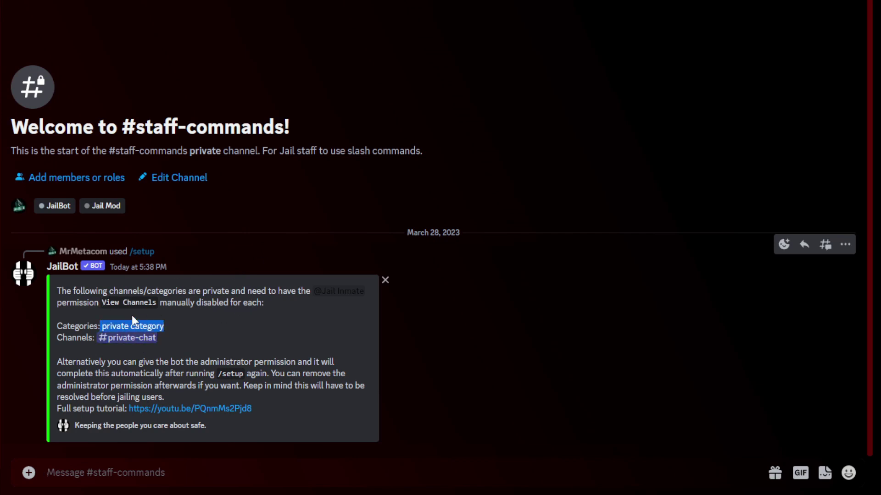
left_click_drag(100, 302, 159, 303)
left_click(156, 317)
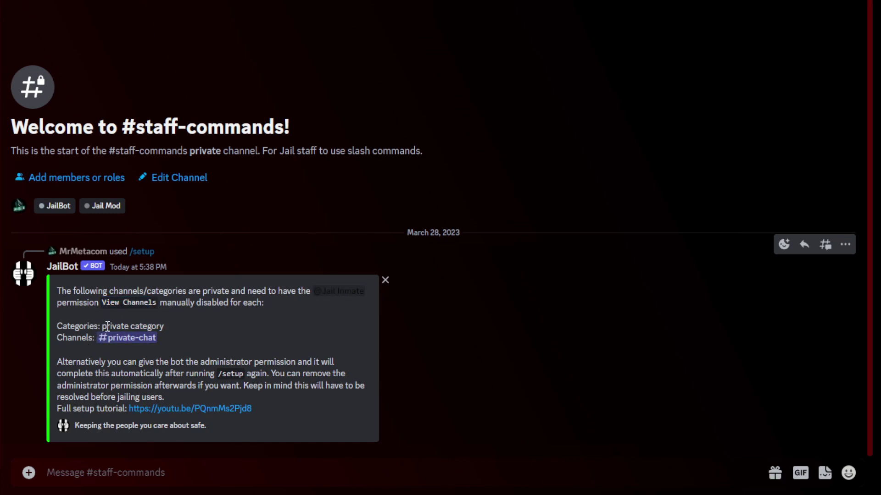
left_click_drag(104, 326, 175, 327)
left_click(169, 325)
left_click_drag(102, 327, 164, 326)
left_click(112, 325)
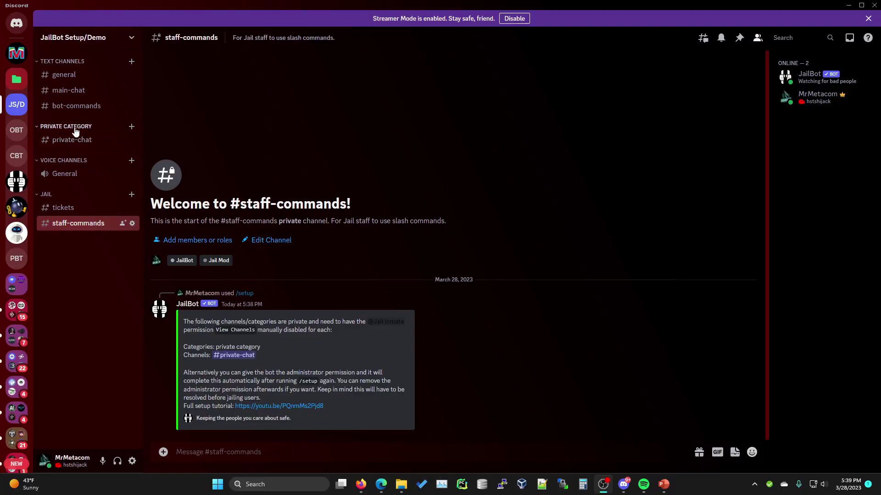
Deny Jail Inmate View Channels on the private category and save the permissions
right_click(74, 128)
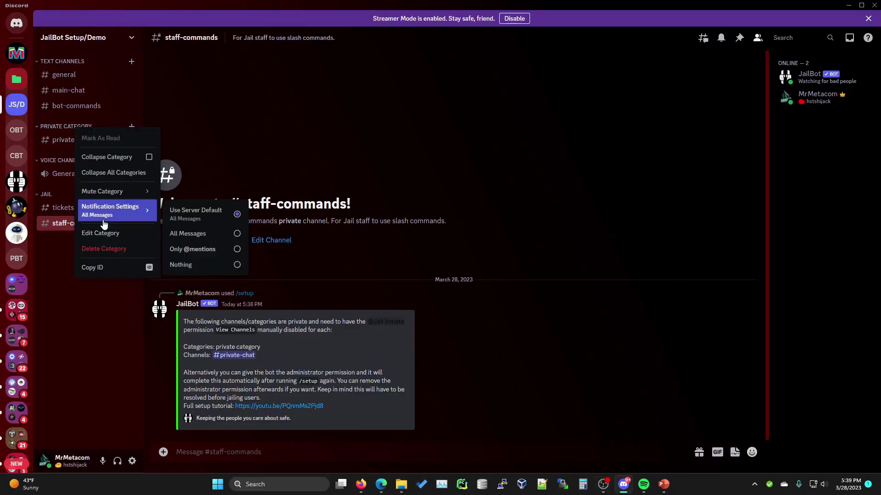
key("Escape")
left_click(257, 71)
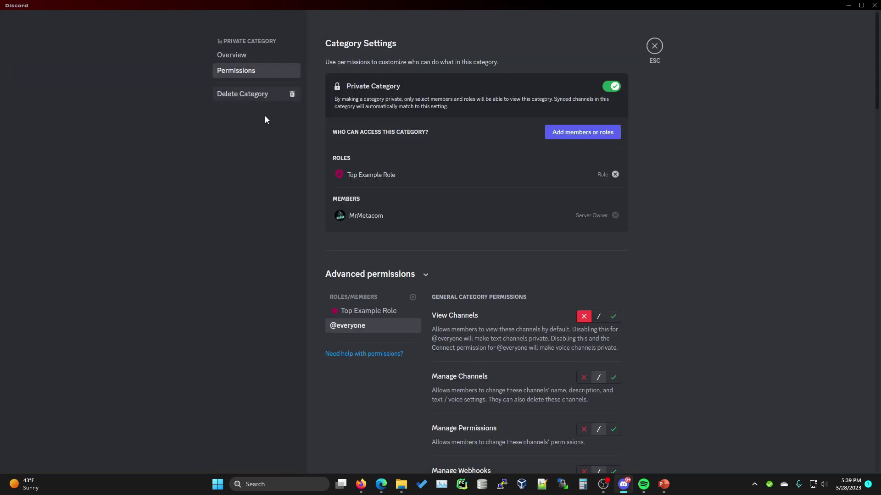
left_click(413, 297)
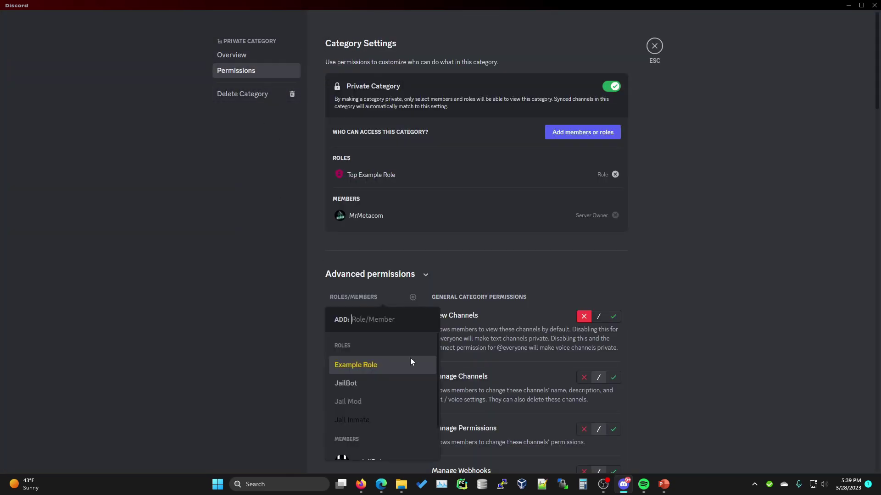
left_click(389, 421)
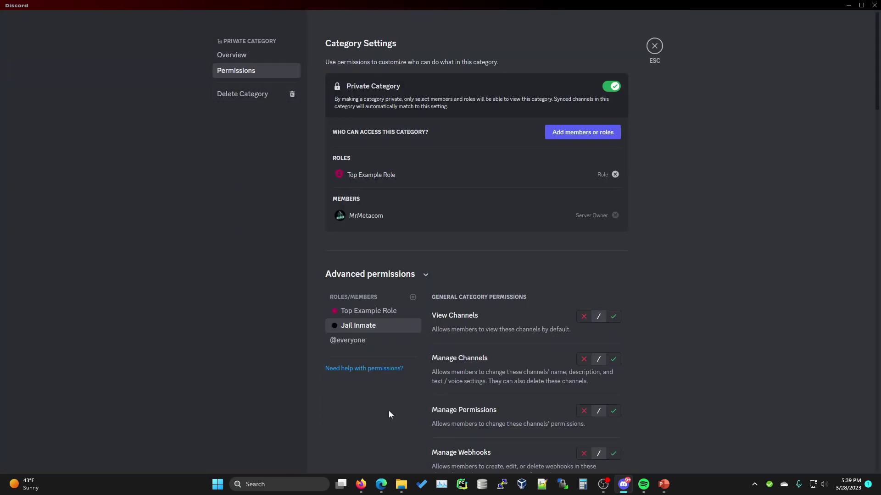
left_click(583, 316)
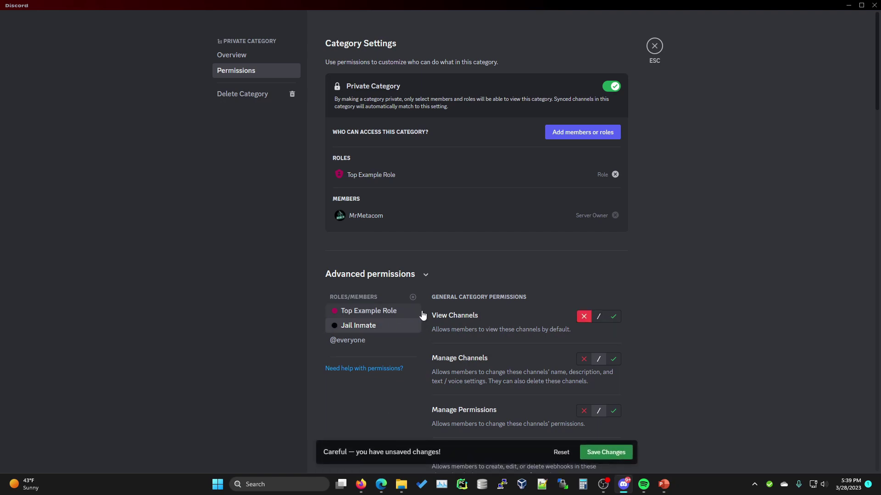
left_click(605, 453)
left_click(654, 46)
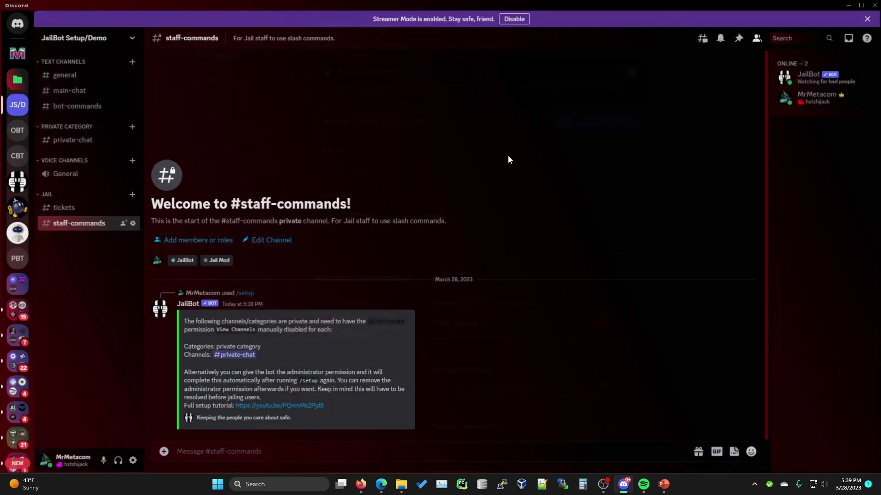
Add the Jail Inmate role to private-chat's permission overrides
right_click(76, 142)
left_click(103, 250)
left_click(248, 76)
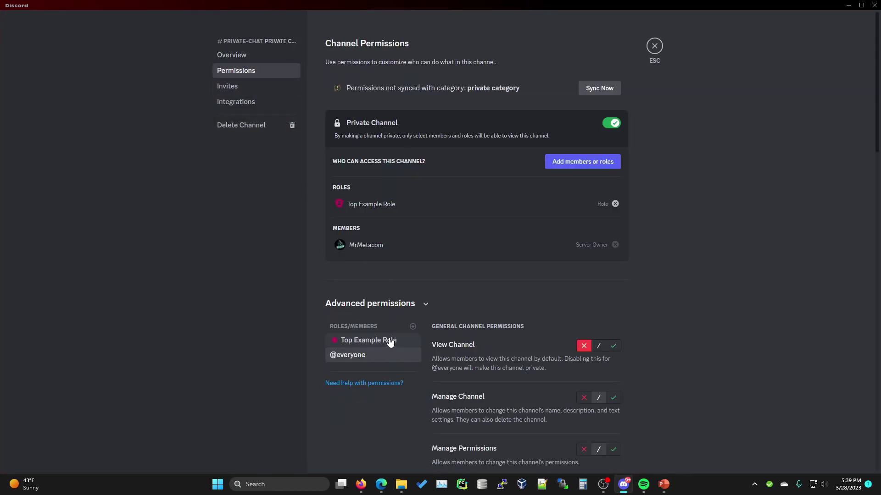
left_click(413, 327)
left_click(378, 415)
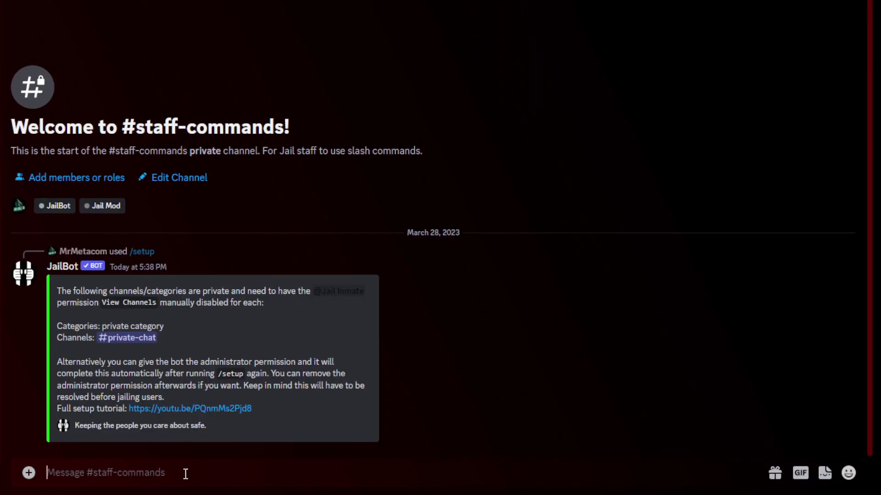
Rerun /setup and read its set-a-timezone introduction
type("/setup")
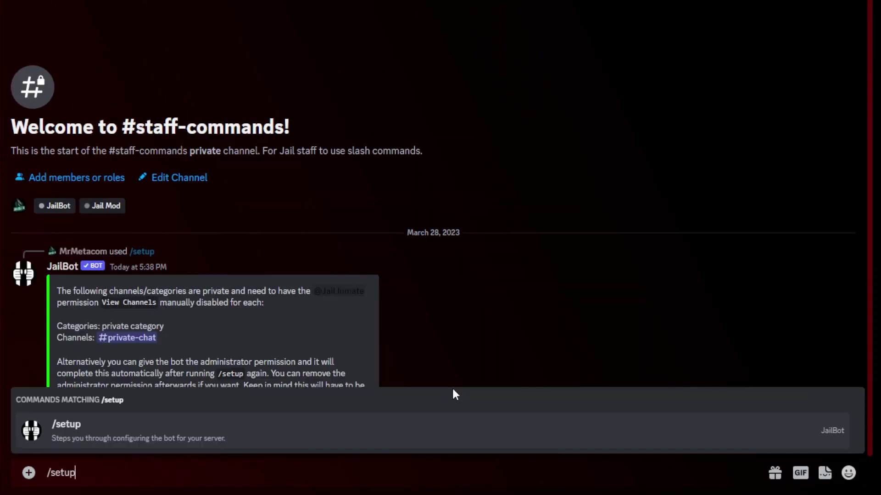
key("Return")
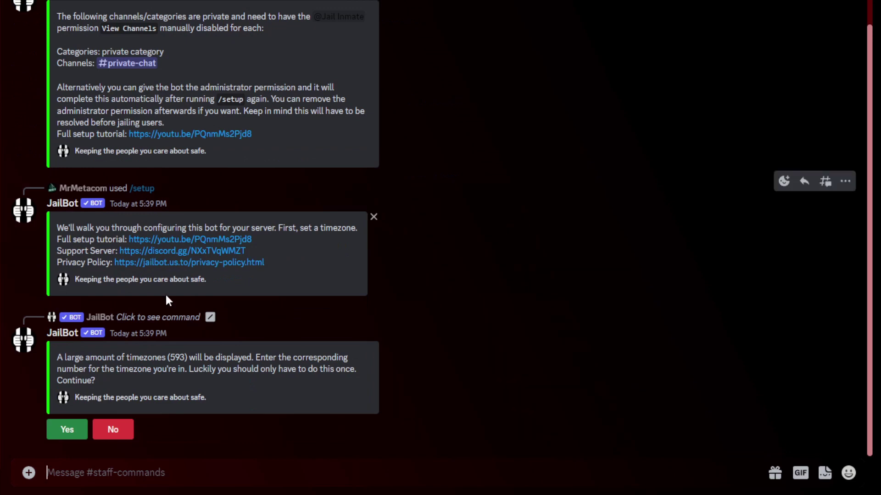
left_click_drag(63, 228, 359, 242)
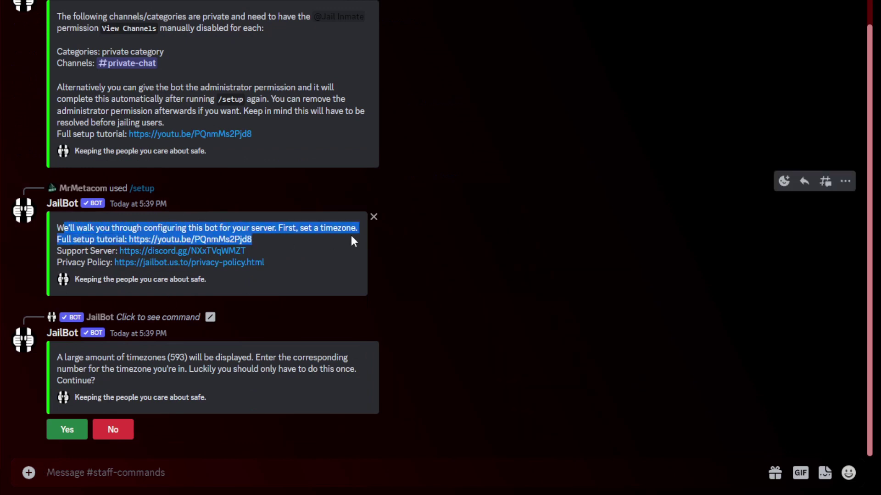
left_click_drag(302, 234, 313, 299)
left_click(314, 299)
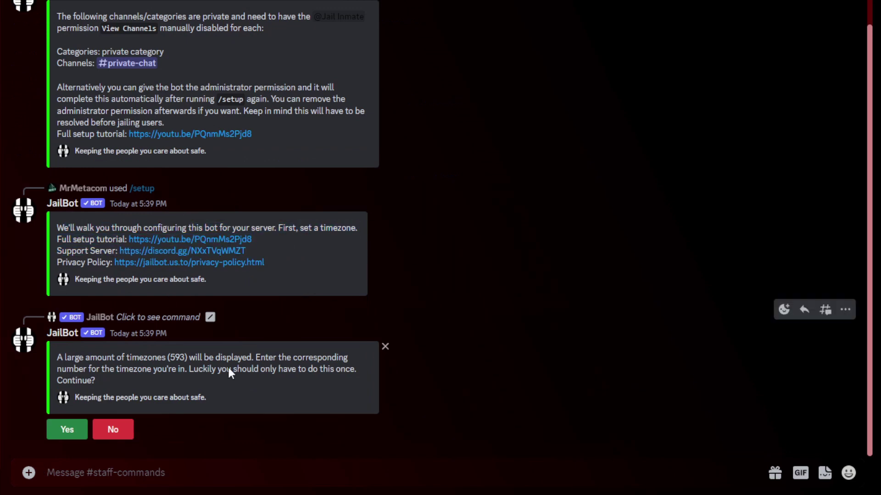
List the available timezones and locate US/Central in the list
left_click_drag(73, 368, 163, 394)
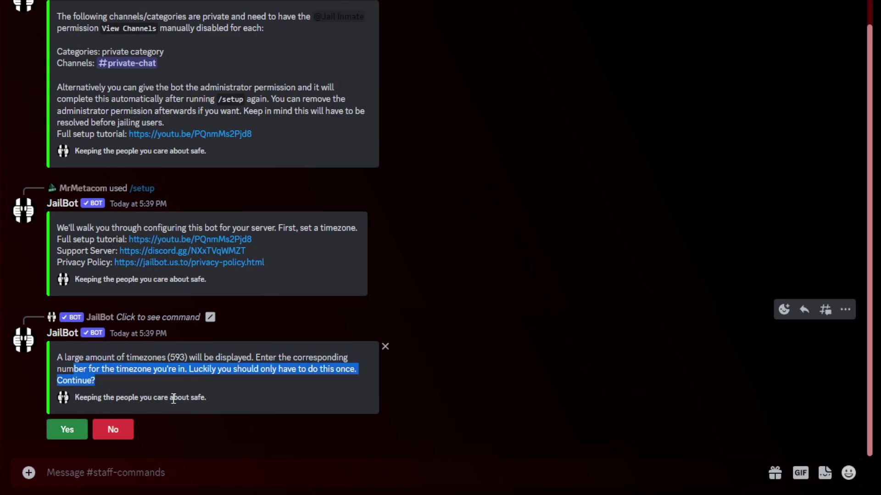
left_click(67, 433)
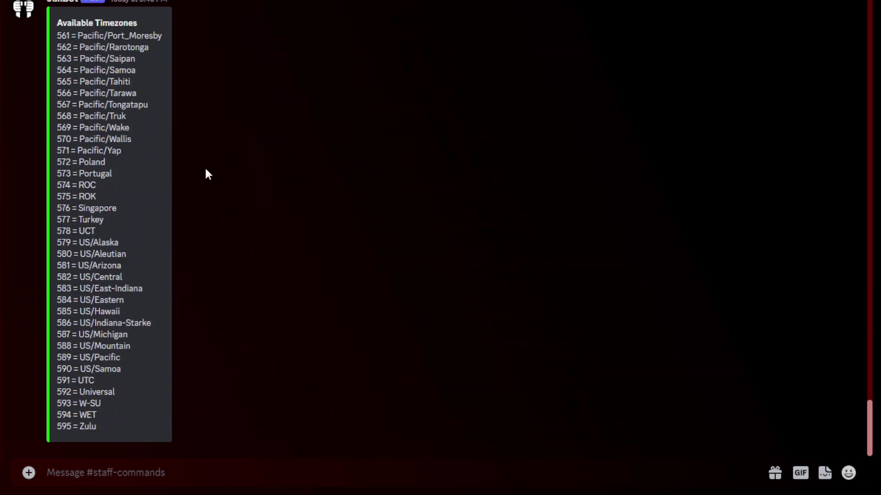
left_click_drag(80, 277, 132, 279)
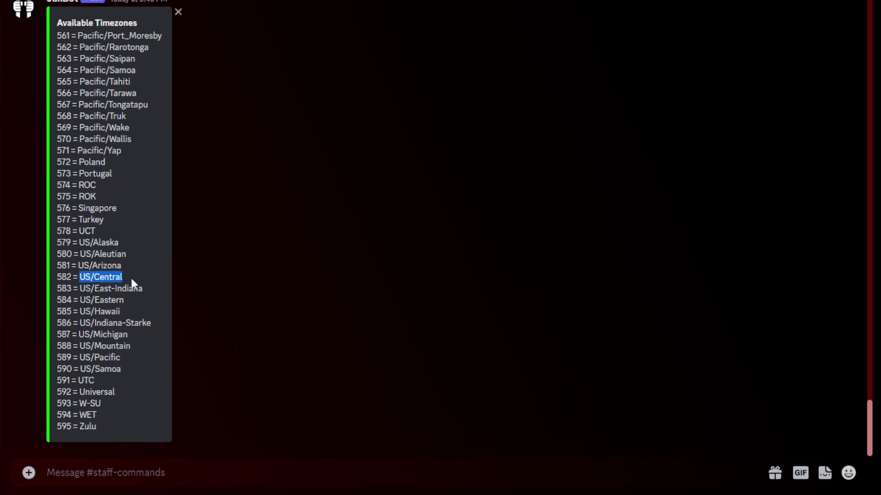
left_click(126, 272)
scroll(100, 274, "up", 3)
scroll(100, 323, "down", 3)
left_click(121, 474)
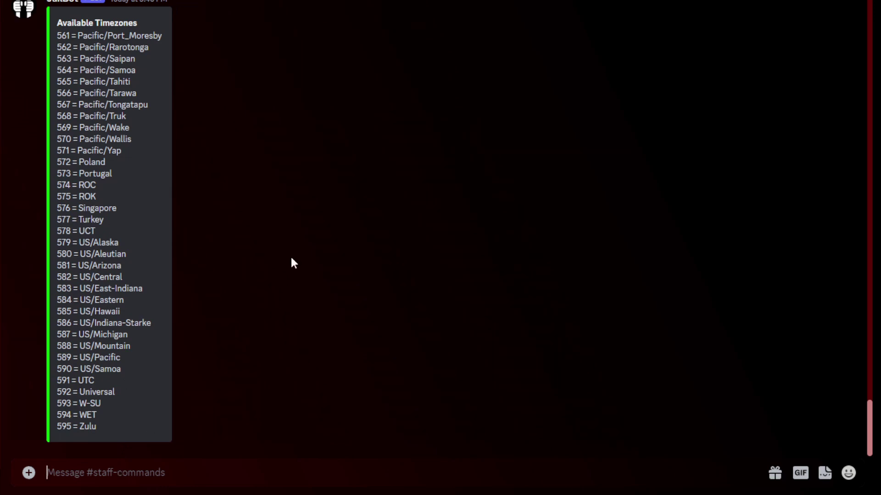
Reply 582 to set the timezone to US/Central
type("582")
key("Return")
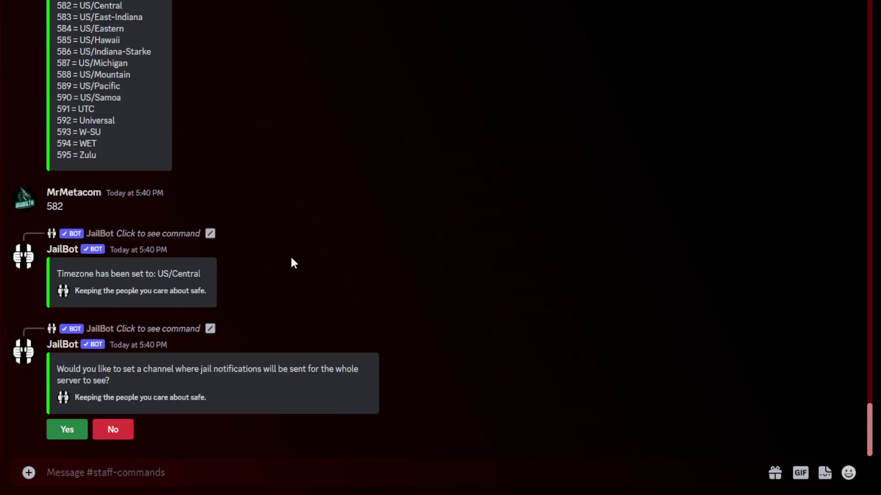
left_click_drag(125, 274, 282, 324)
left_click(269, 299)
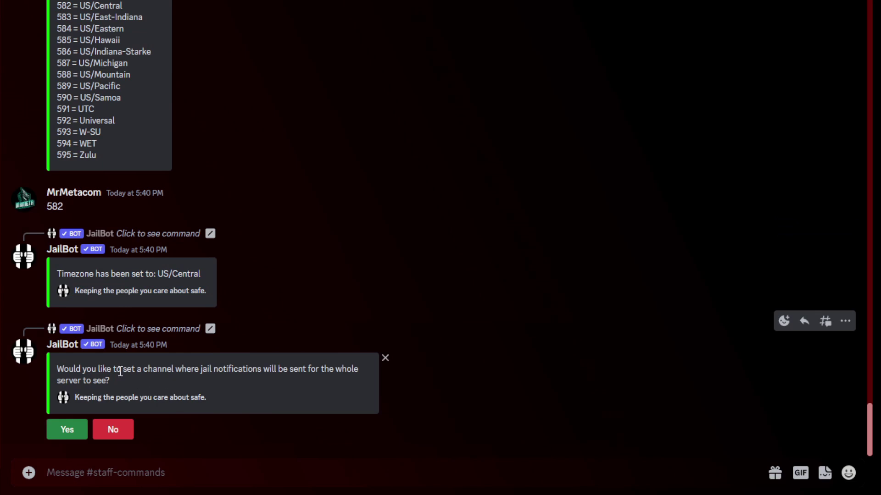
Set #main-chat as the jail notifications channel
left_click_drag(120, 371, 139, 382)
left_click(133, 380)
left_click(77, 430)
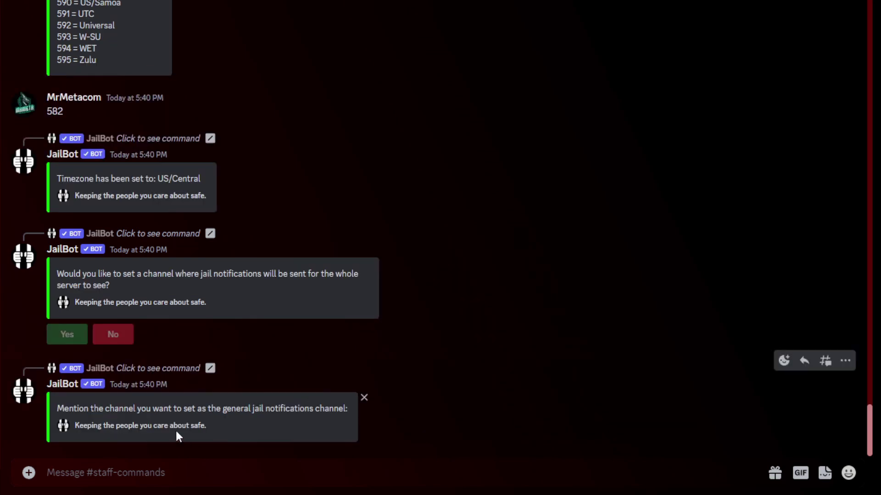
type("#main")
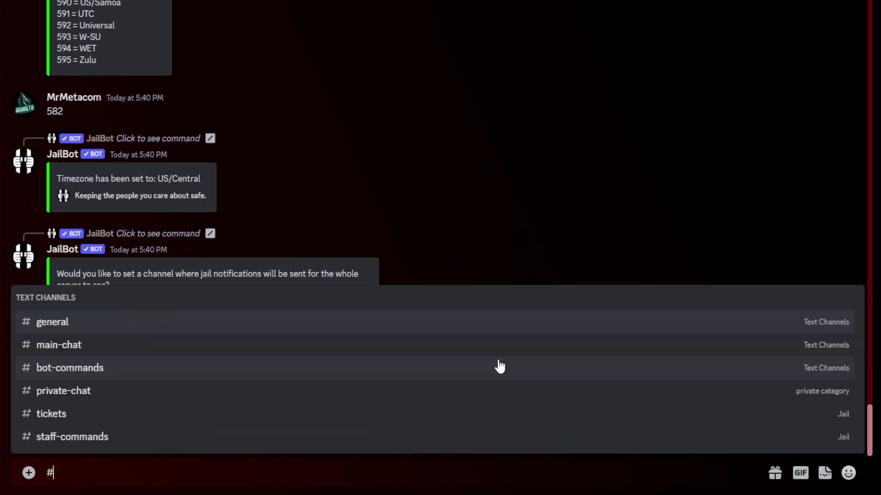
key("Return")
key("Return")
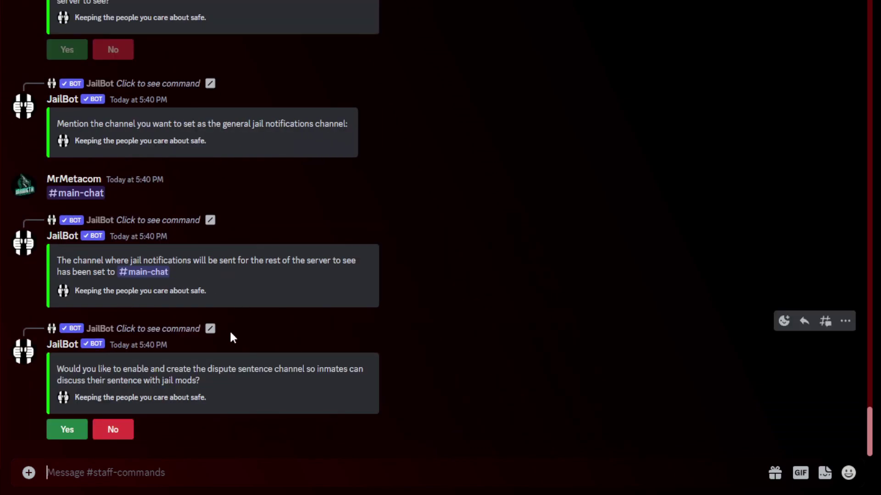
Create the dispute sentence channel and enable jail voting for members
left_click_drag(97, 370, 223, 384)
left_click(224, 384)
left_click(68, 431)
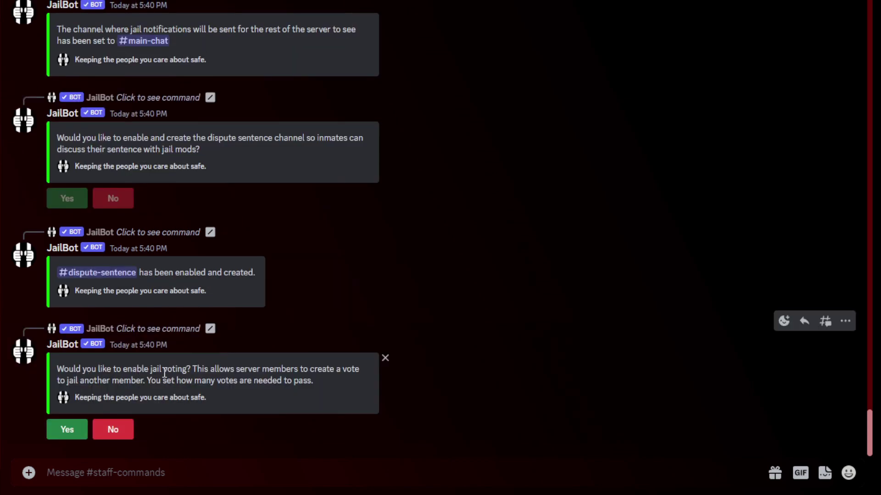
left_click(71, 430)
Use #main-chat as the jail vote channel, requiring 2 votes
left_click(155, 478)
type("#main")
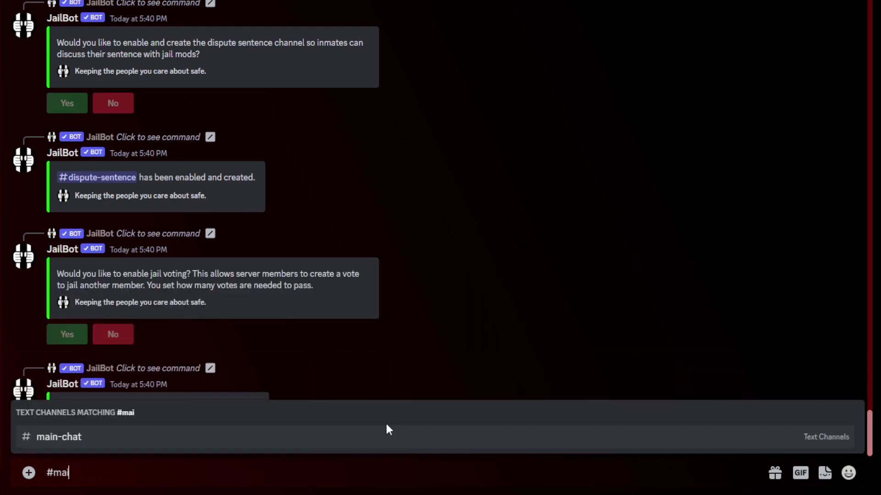
key("Return")
key("Return")
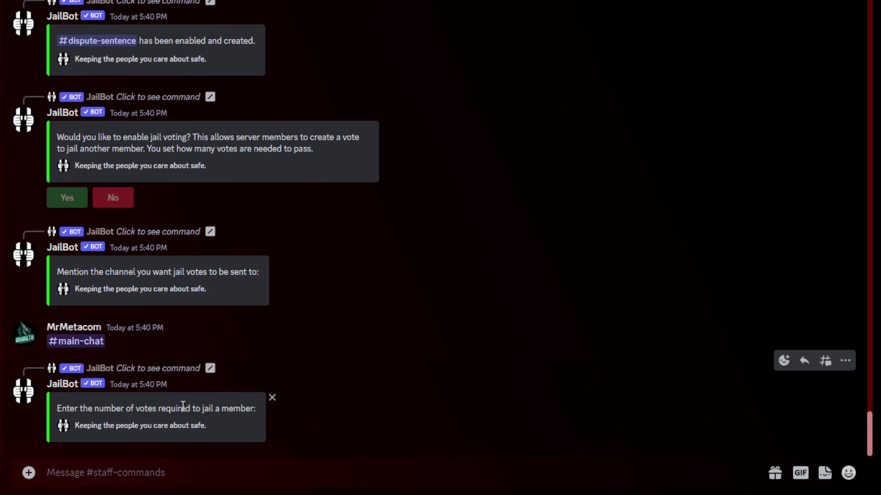
type("2")
key("Return")
left_click_drag(62, 354, 326, 375)
left_click(310, 368)
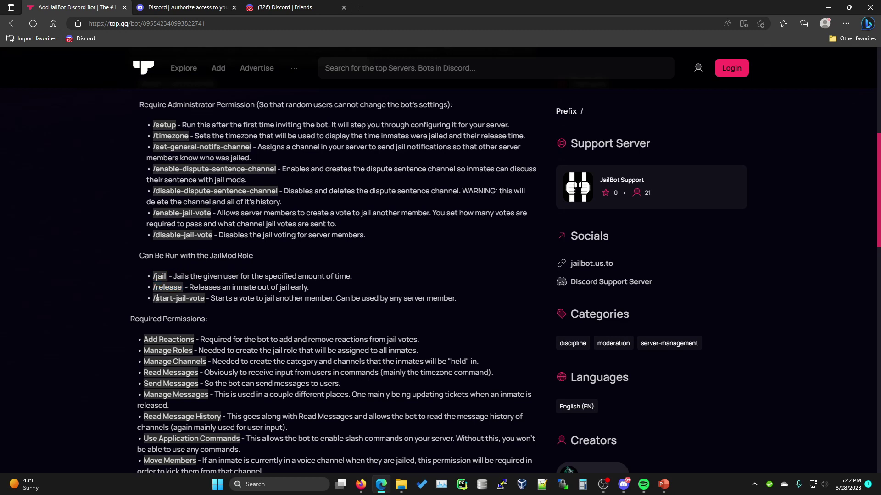
Review JailBot's top.gg commands: /setup, /timezone, /enable-jail-vote, /start-jail-vote and /jail
left_click_drag(155, 298, 203, 298)
left_click_drag(362, 231, 154, 123)
left_click(167, 147)
left_click_drag(155, 125, 188, 136)
left_click(163, 136)
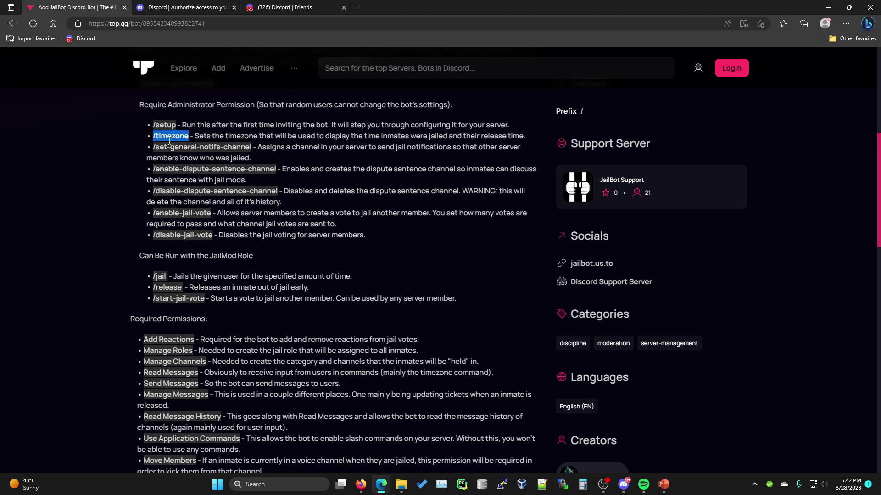
left_click(168, 133)
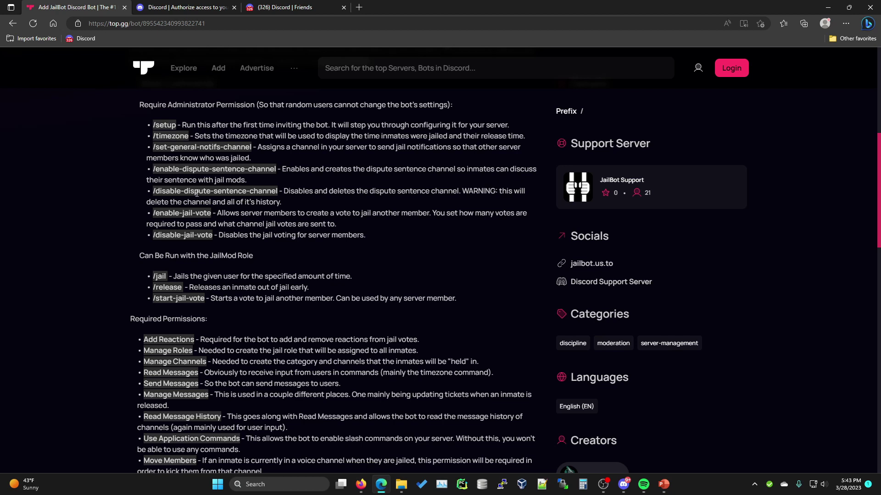
triple_click(188, 214)
left_click(207, 237)
double_click(159, 277)
left_click(162, 276)
double_click(154, 275)
Run /jail on the test member with reason 'Testing'; JailBot demands the Jail Mod role
left_click(256, 273)
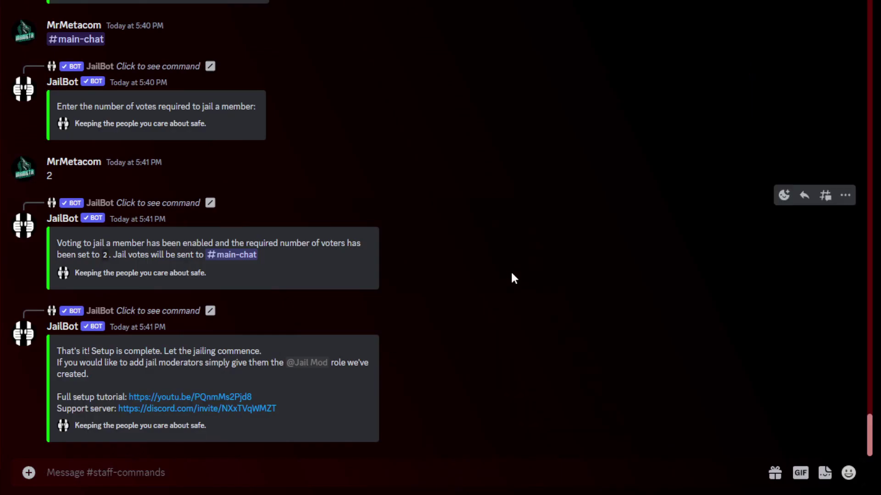
type("/jail")
key("Tab")
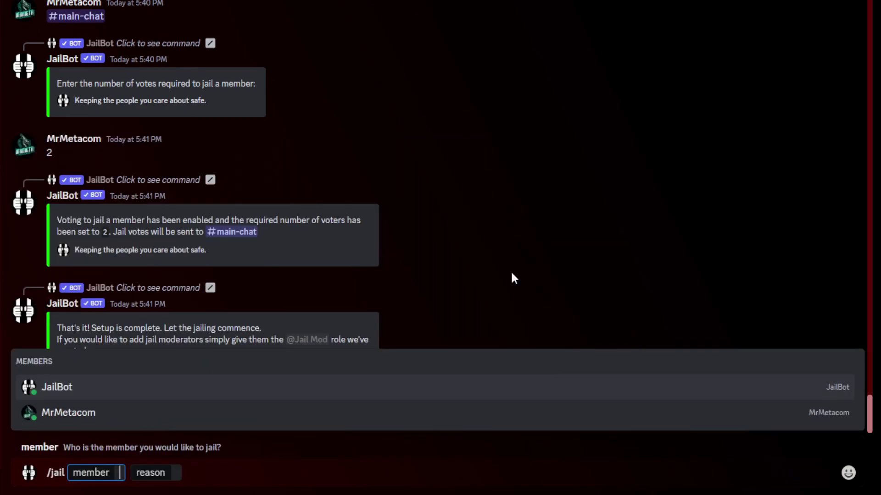
type("mrm")
key("Down")
key("Tab")
type("Testing")
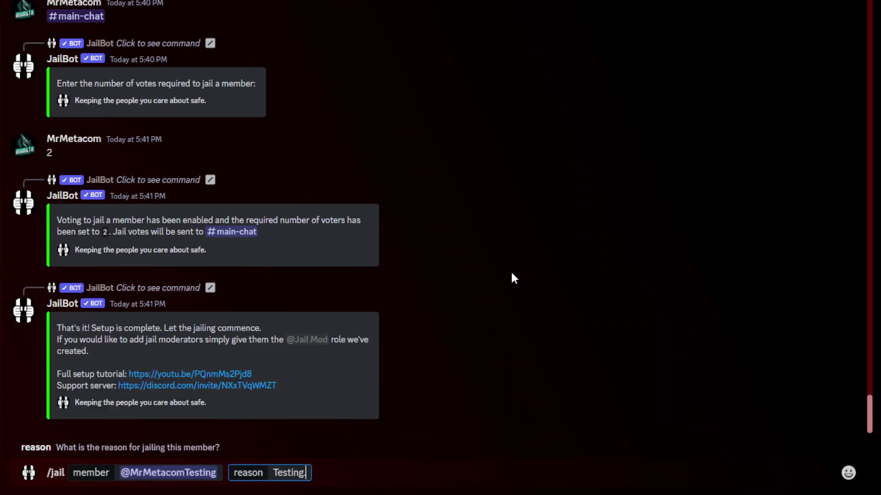
key("Return")
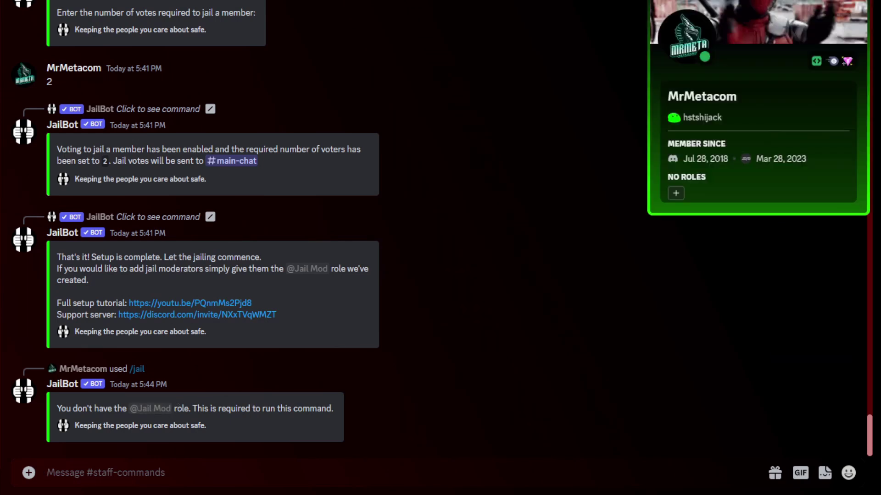
Give yourself the Jail Mod role
left_click(676, 194)
left_click(670, 306)
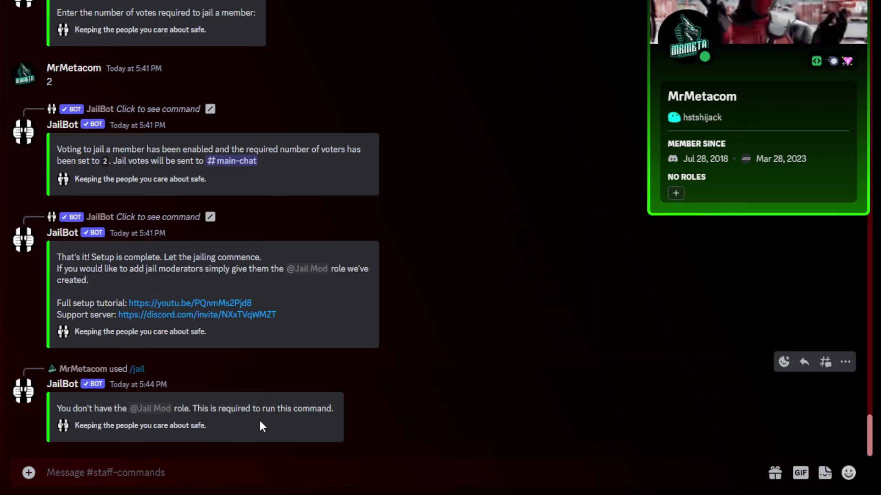
left_click(118, 479)
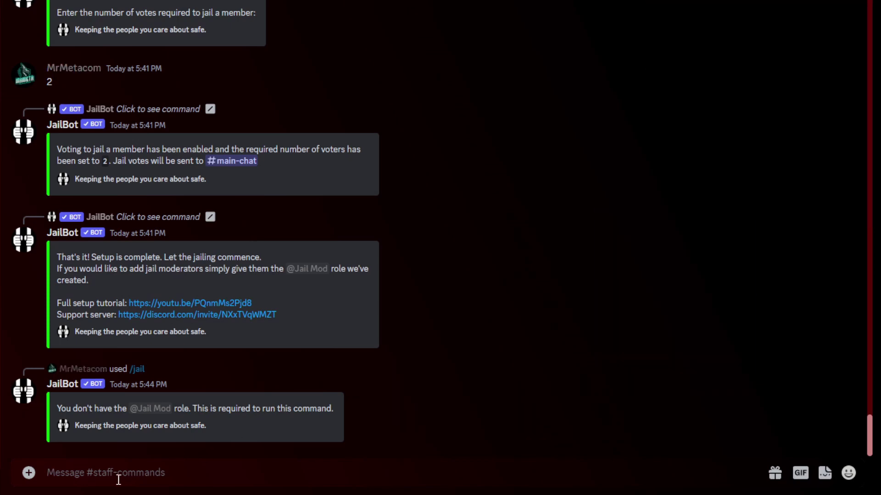
Jail the test member with reason 'Testing' for 5 minutes
type("/jail")
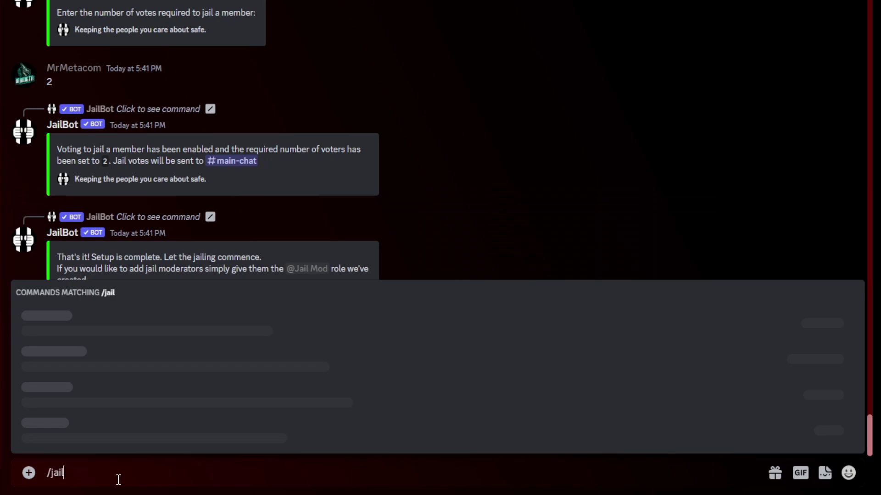
key("Tab")
type("mr")
key("Down")
key("Tab")
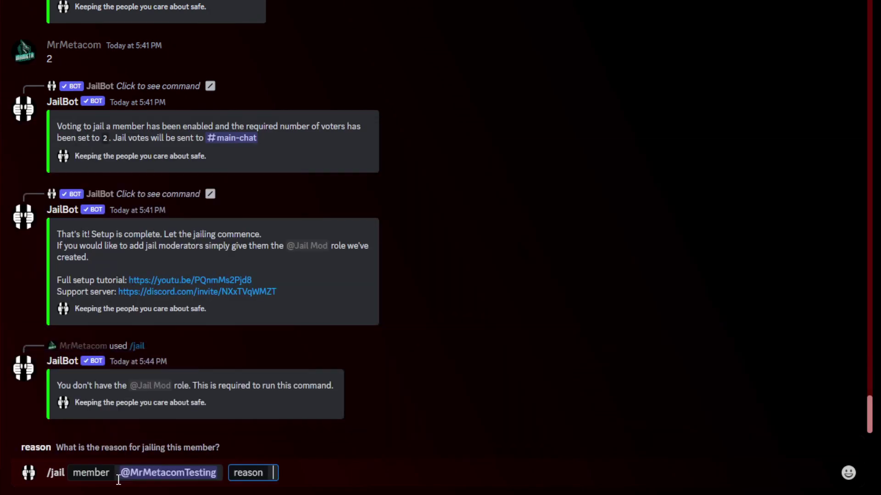
type("Testing")
key("Return")
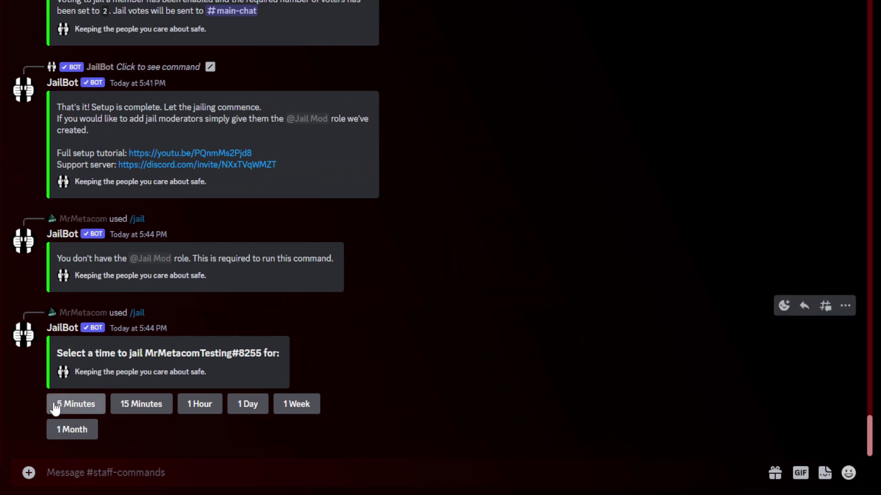
left_click(75, 409)
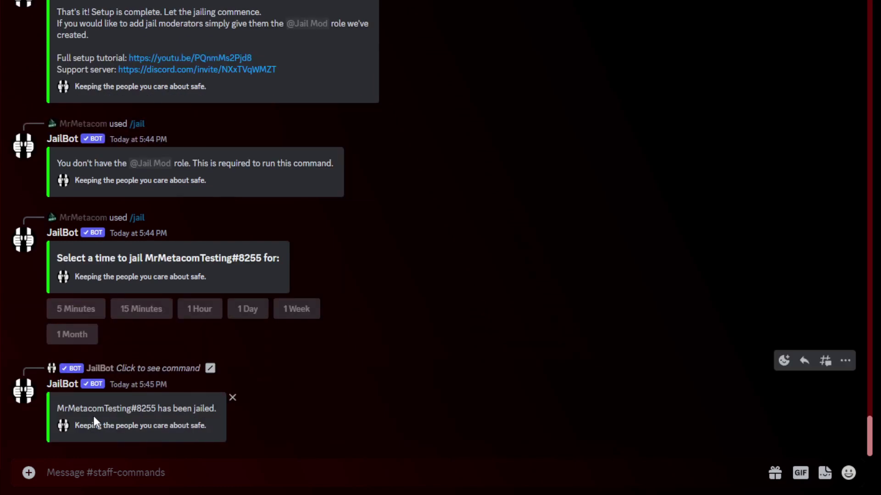
Check the jailed confirmation, then go to #main-chat
left_click_drag(58, 412, 230, 407)
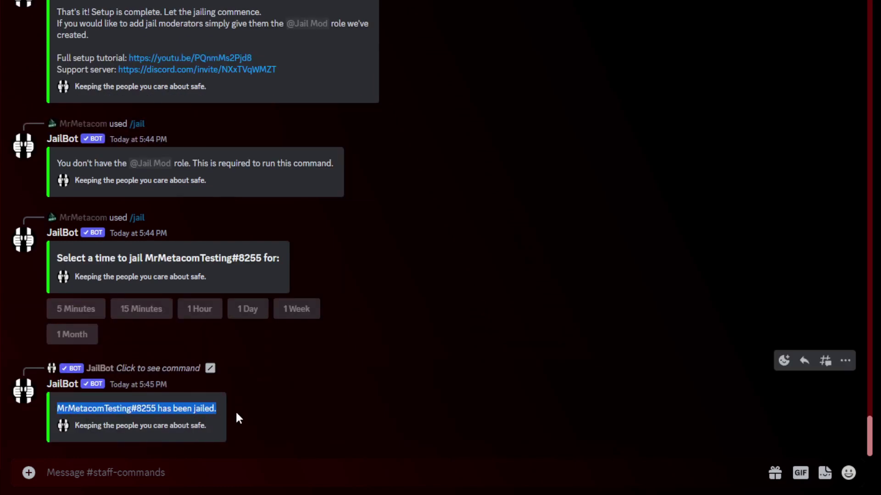
left_click(115, 413)
left_click_drag(67, 411, 255, 409)
left_click(254, 407)
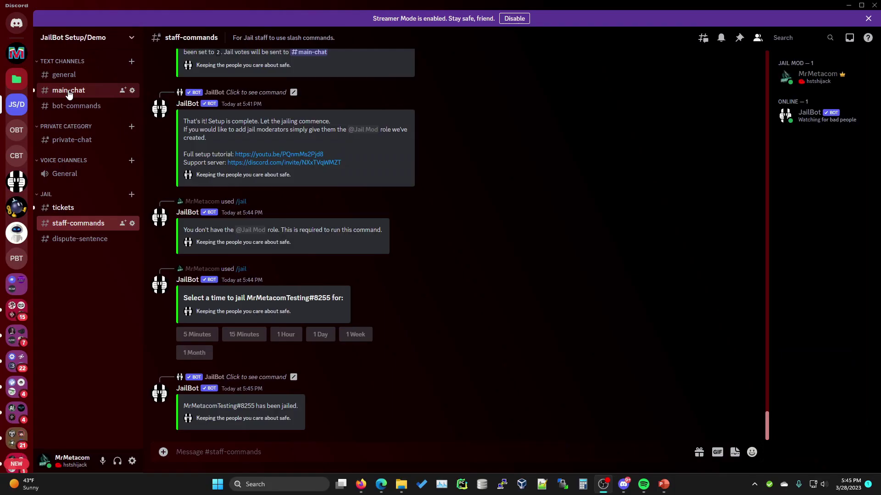
left_click(68, 92)
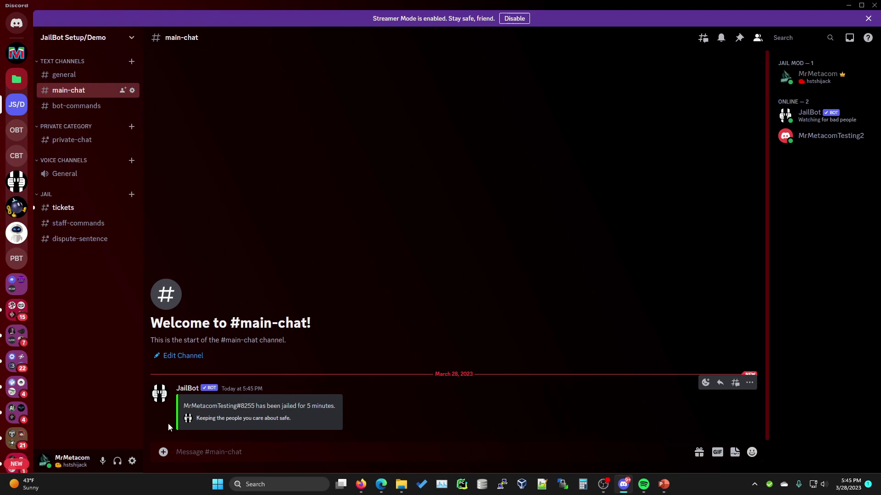
Read JailBot's jail announcement in main-chat
left_click_drag(183, 406, 348, 412)
left_click_drag(189, 406, 354, 409)
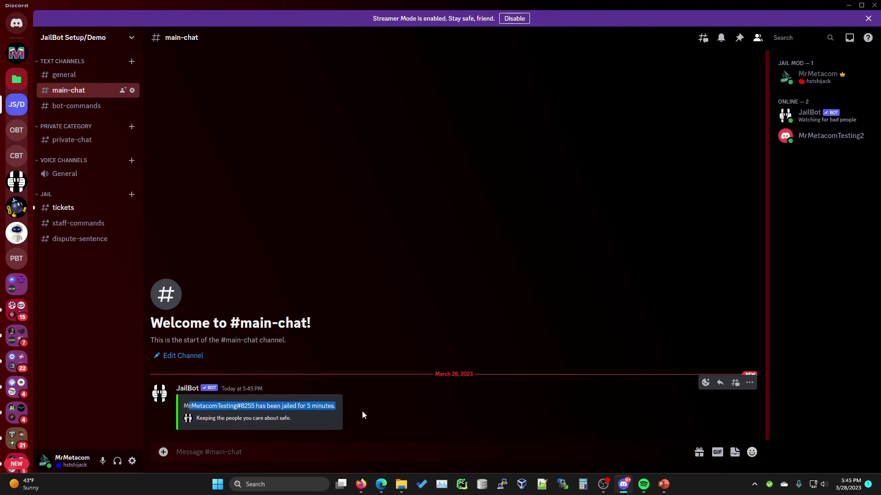
left_click(362, 411)
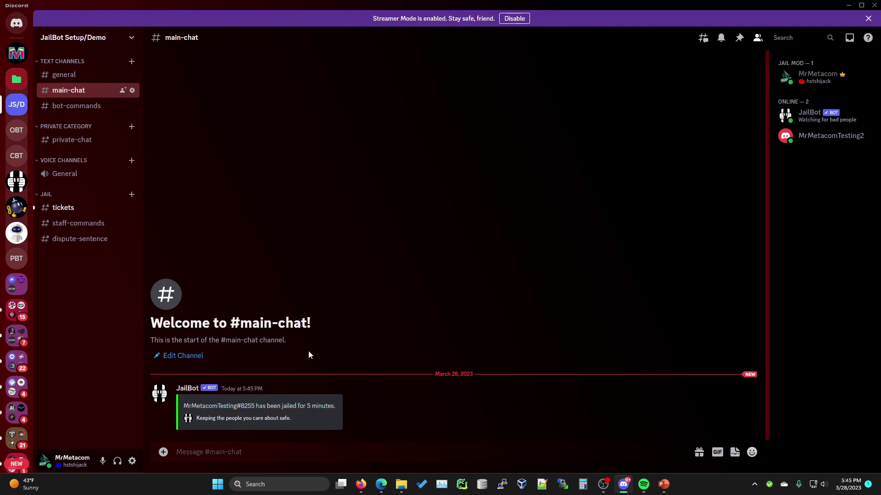
Review the test member's ticket in tickets: Serving Time, reason Testing, release at 5:50pm CDT
left_click(70, 212)
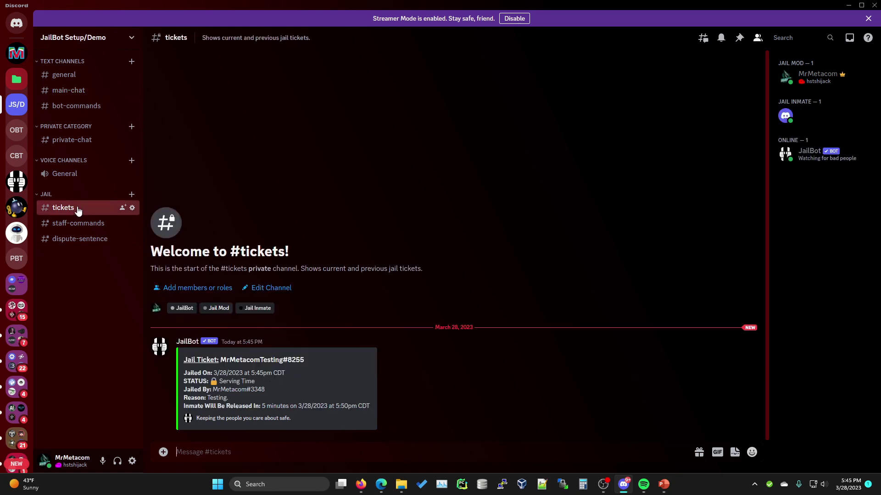
left_click_drag(221, 362, 312, 369)
left_click(231, 362)
left_click_drag(221, 360, 342, 370)
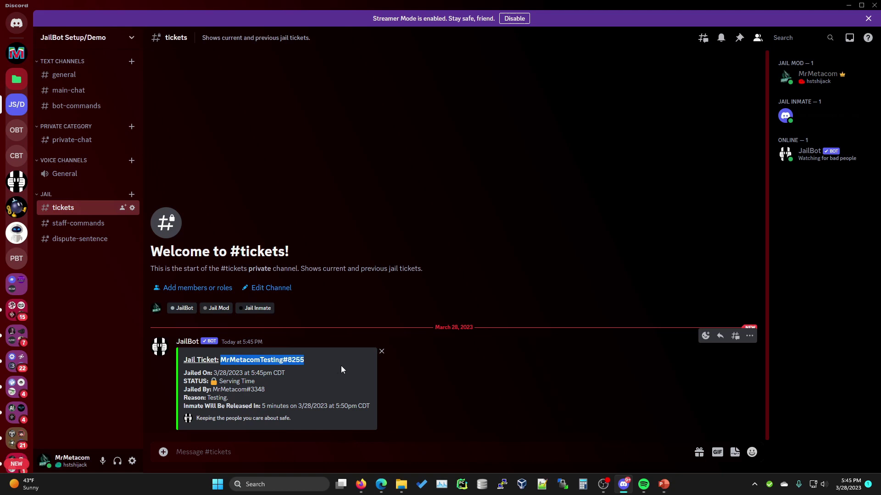
left_click(256, 383)
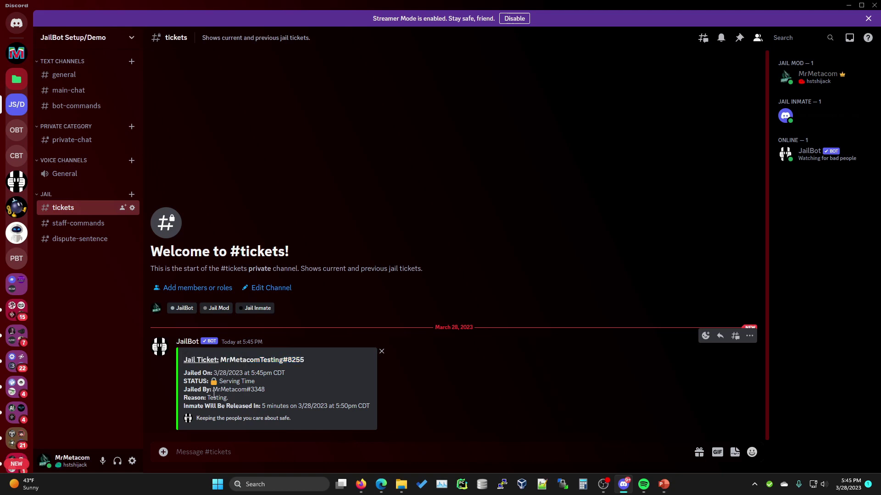
left_click_drag(211, 398, 474, 423)
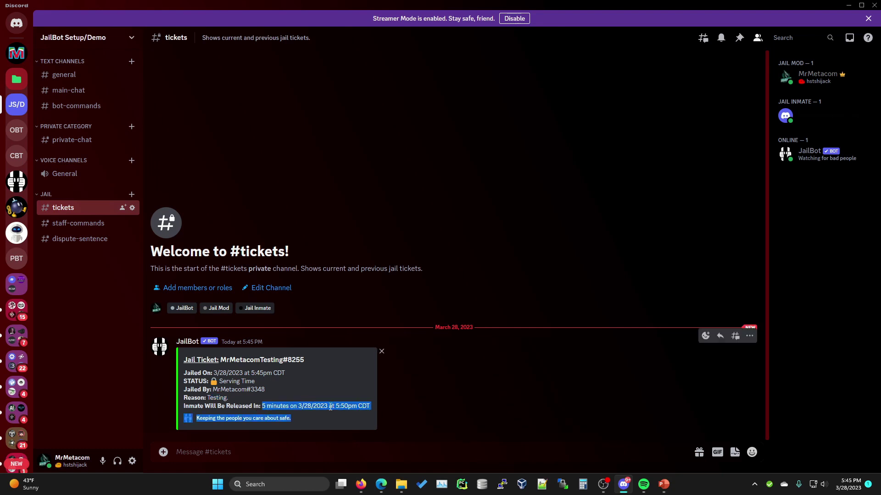
In the test account's browser window, check the signed-in profile and the server options
key("alt+Tab")
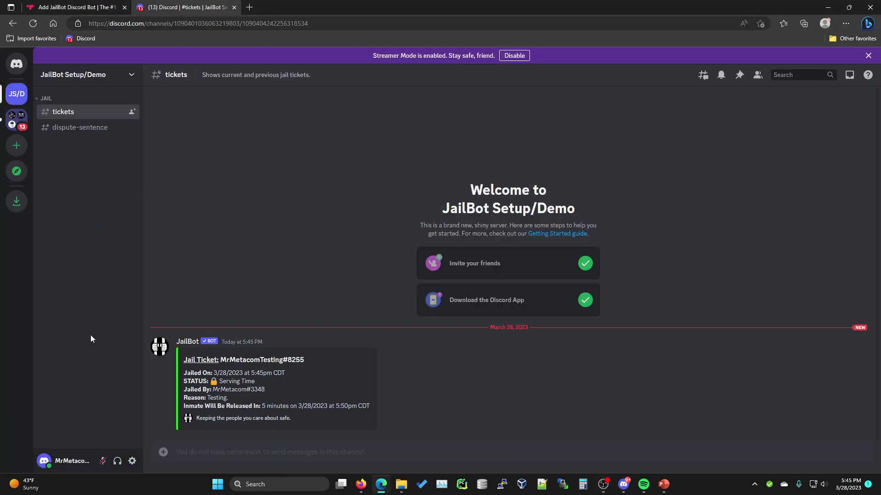
left_click(69, 461)
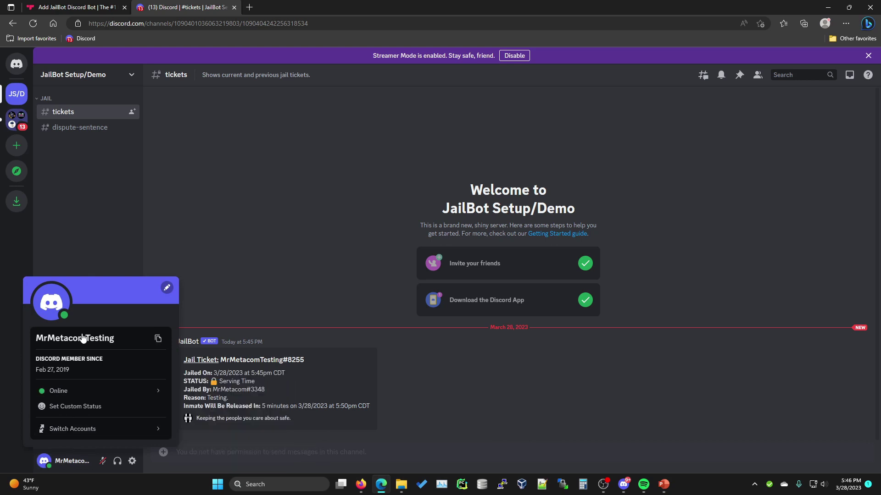
left_click(95, 219)
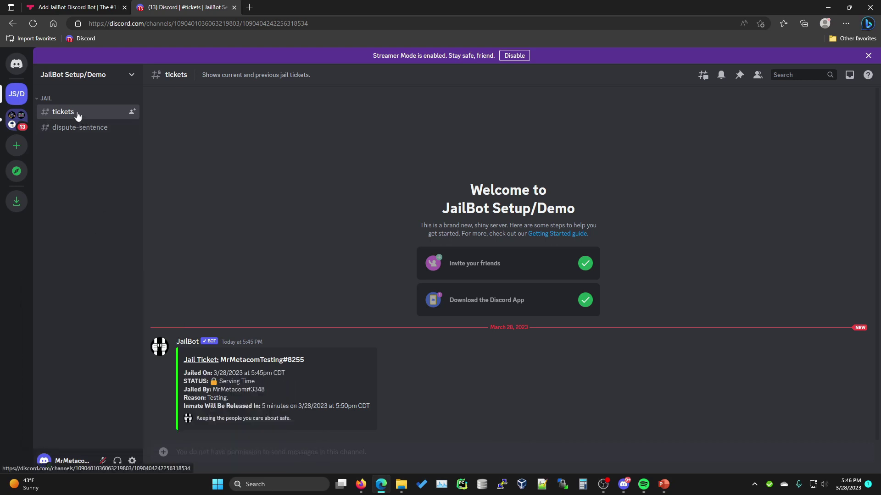
left_click(109, 76)
left_click(108, 76)
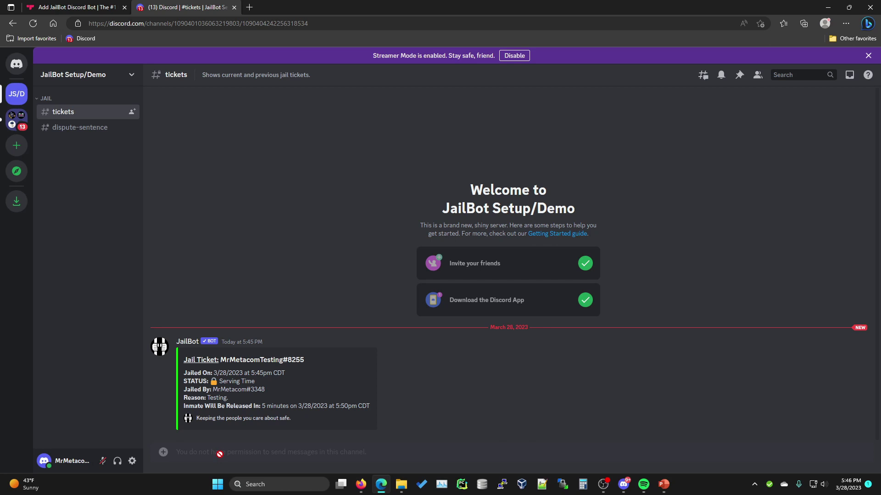
Post 'I HATE MODS' in #dispute-sentence, then view the jail ticket in #tickets
left_click(75, 128)
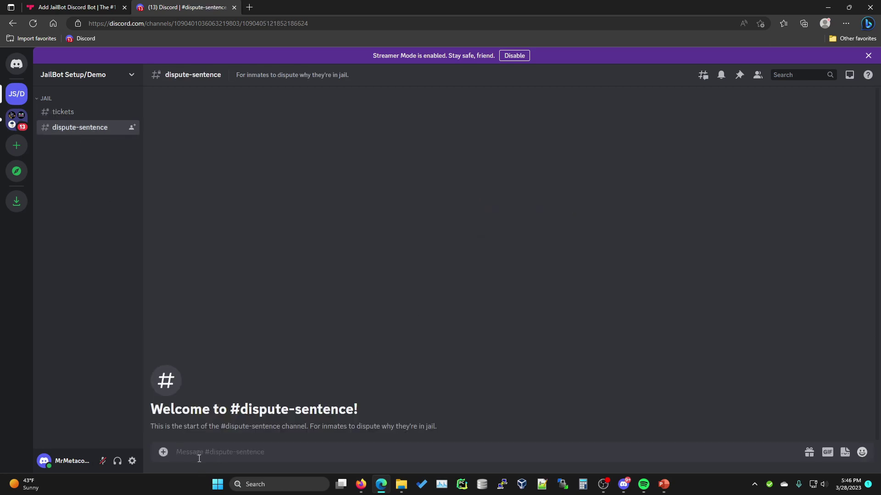
type("I HATE MODS")
key("Return")
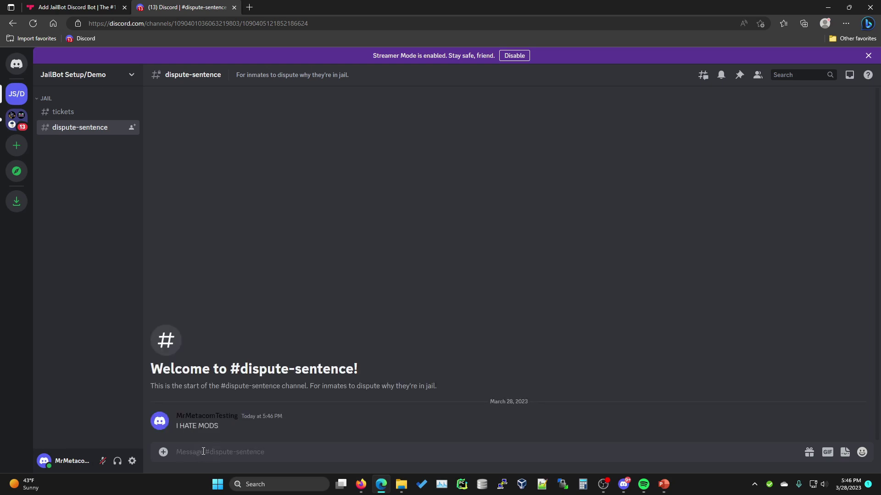
left_click_drag(176, 429, 249, 439)
left_click(77, 116)
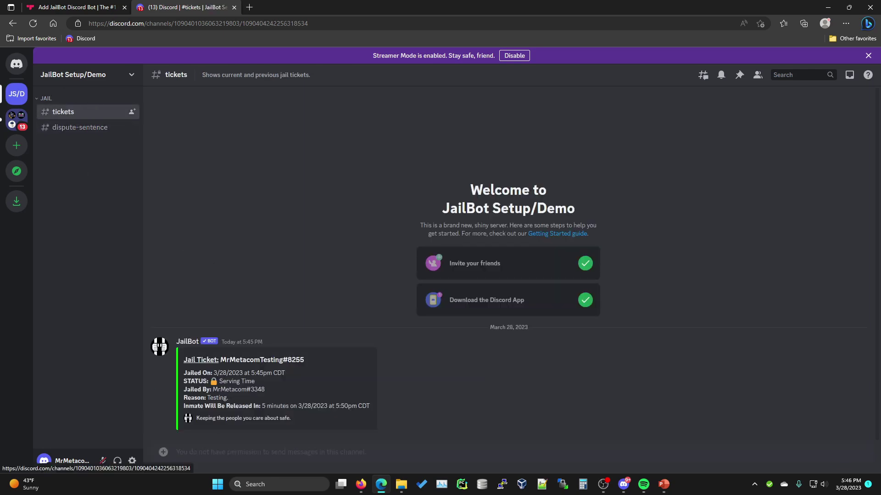
key("ctrl+shift+Tab")
Highlight /release in JailBot's top.gg command list, then bring the Discord app back
left_click_drag(153, 287, 184, 288)
left_click(183, 288)
double_click(172, 288)
left_click(174, 288)
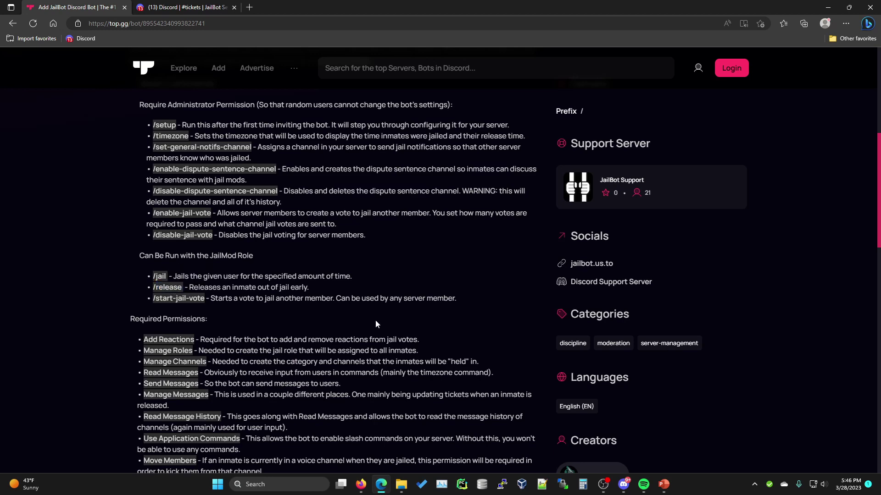
left_click(622, 487)
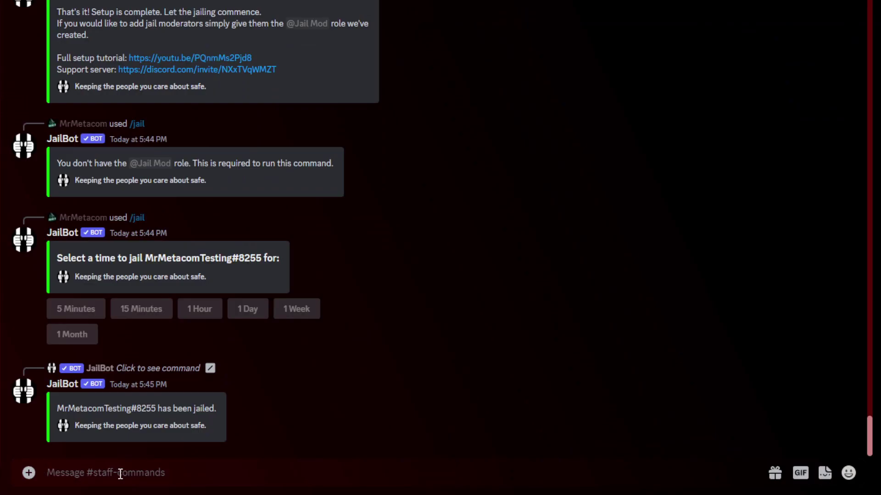
Run /release on the second test member, who turns out not to be jailed
left_click(120, 474)
type("/release")
key("Tab")
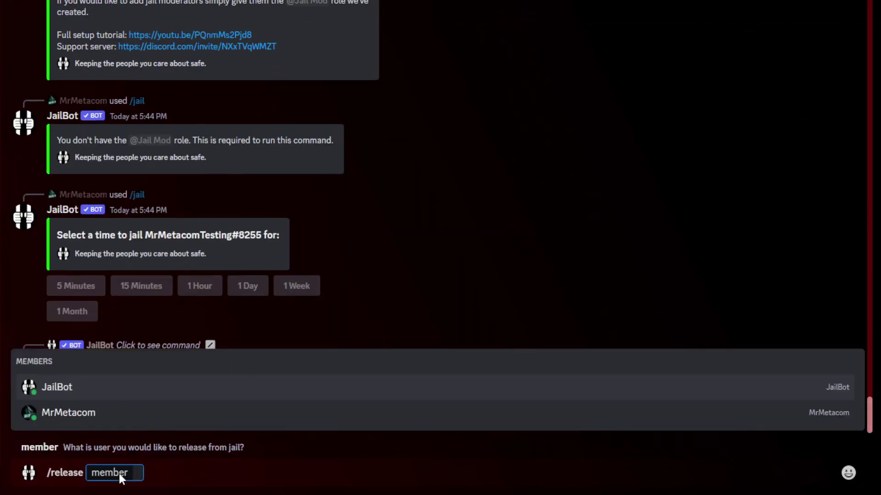
type("@Met")
key("Down")
key("Down")
key("Tab")
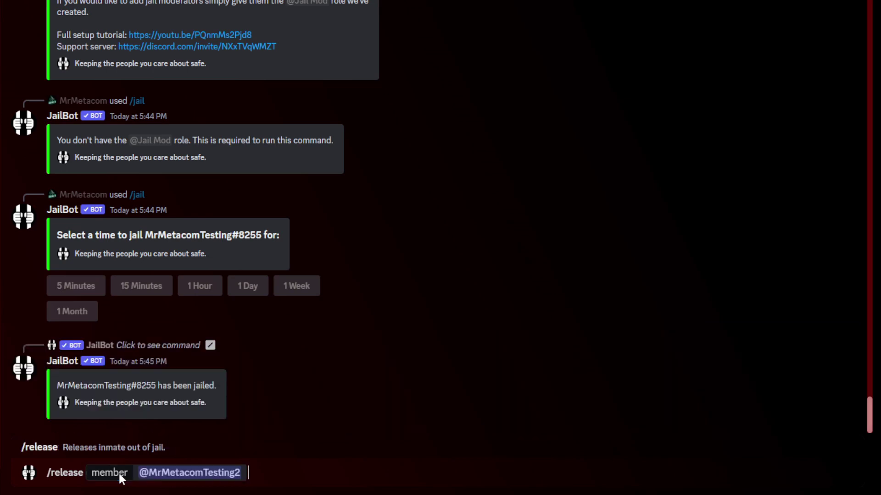
key("Return")
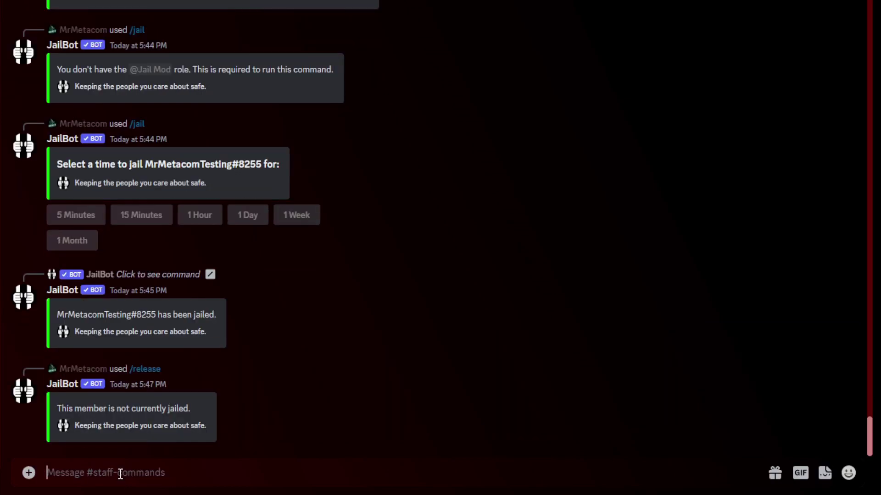
Run /release on the jailed test member and check JailBot's released-from-jail confirmation
type("/rel")
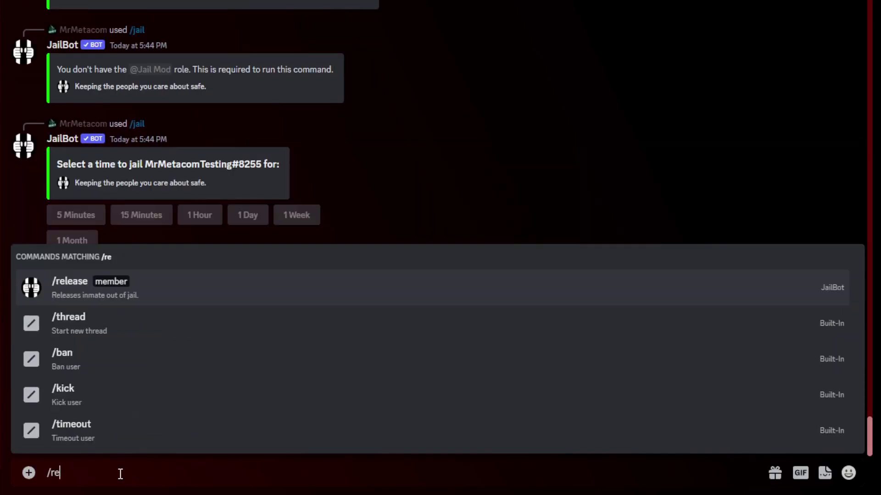
key("Tab")
type("mr")
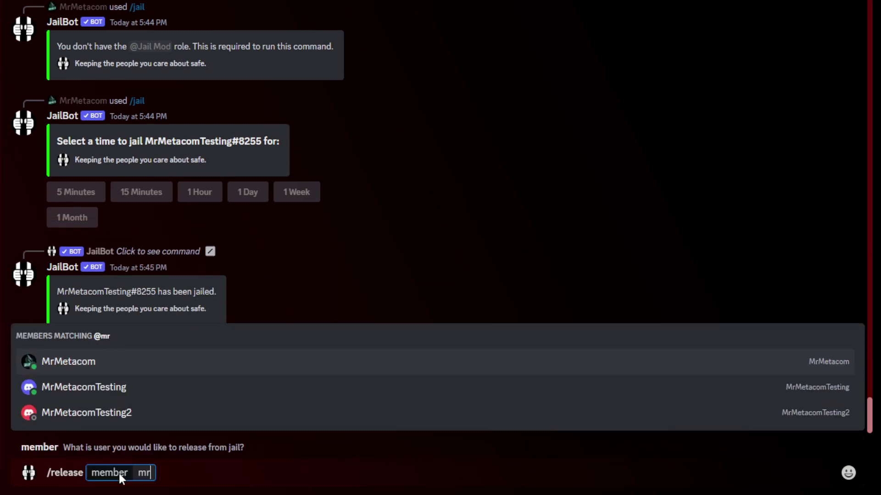
key("Down")
key("Tab")
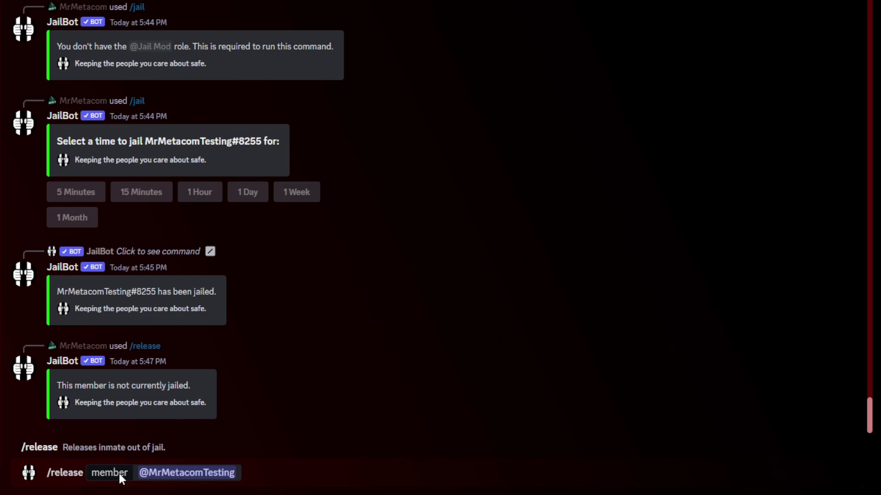
key("Return")
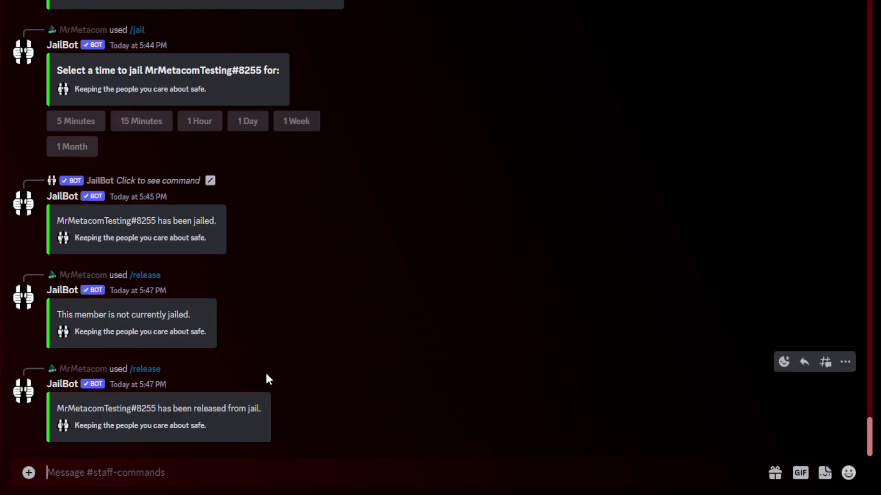
left_click_drag(57, 409, 299, 416)
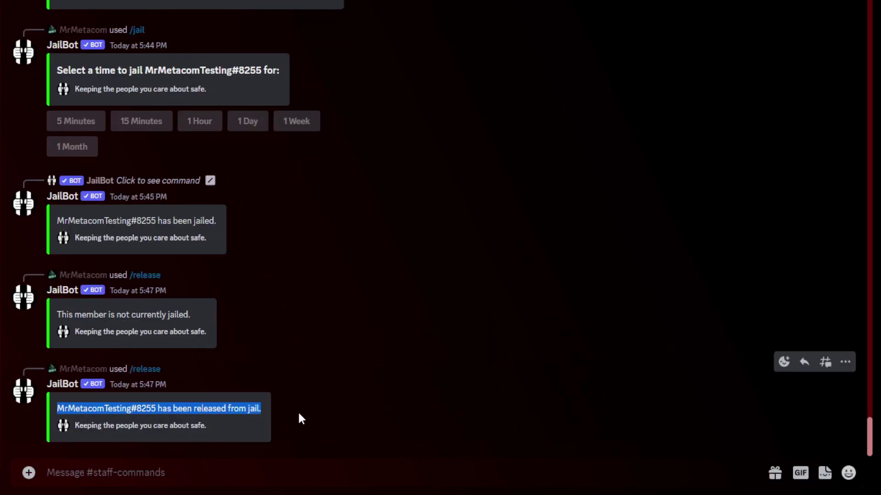
Check the release announcement in #main-chat
left_click(299, 410)
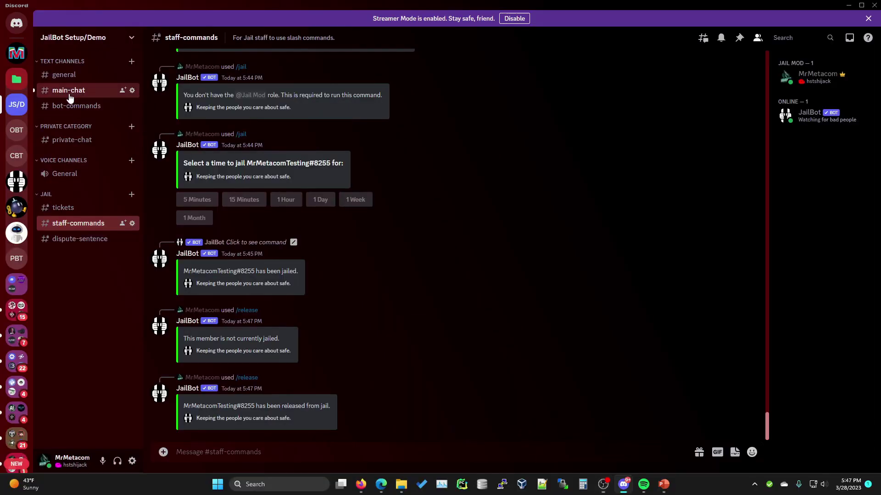
left_click(71, 92)
left_click_drag(186, 407, 338, 409)
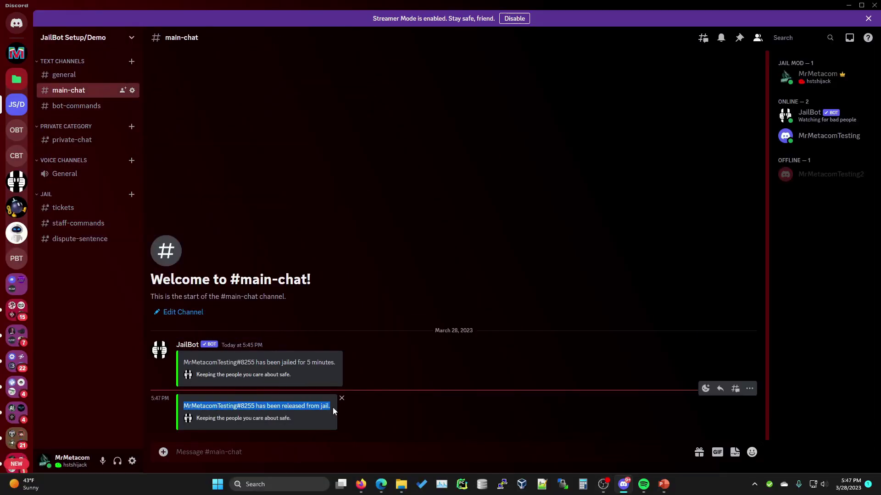
left_click(339, 412)
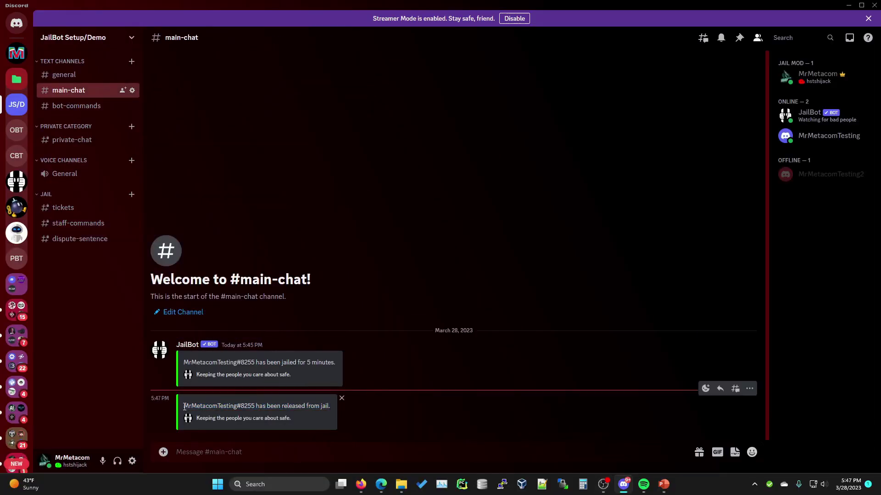
left_click_drag(184, 406, 353, 410)
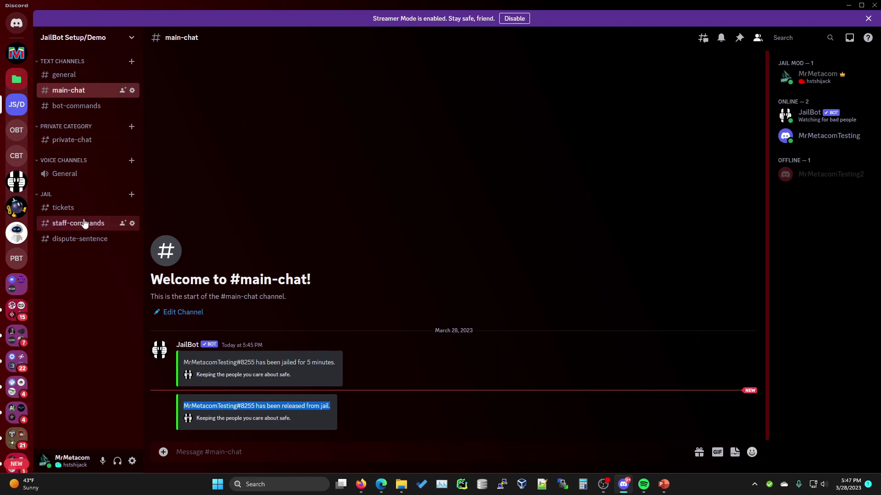
In #tickets, review the jail ticket's Released Early status, releaser, jailer and time held
left_click(70, 210)
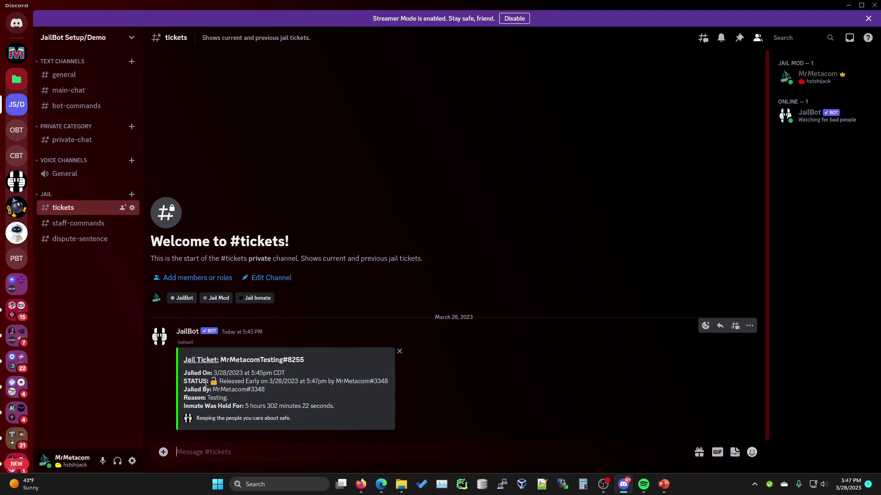
left_click_drag(210, 382, 271, 386)
left_click(273, 386)
left_click_drag(335, 382, 394, 396)
left_click(393, 396)
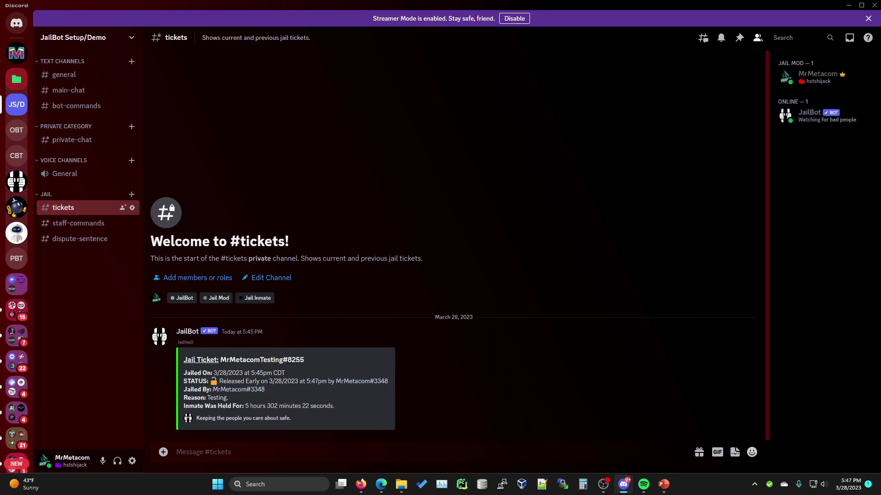
left_click_drag(244, 407, 338, 410)
left_click(338, 411)
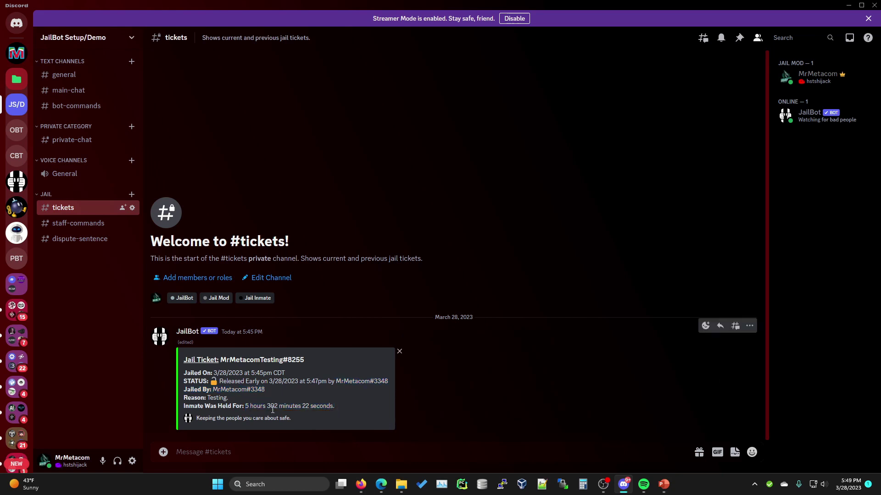
left_click_drag(247, 406, 347, 411)
left_click(267, 374)
left_click_drag(246, 405, 370, 414)
left_click(272, 405)
left_click(332, 405)
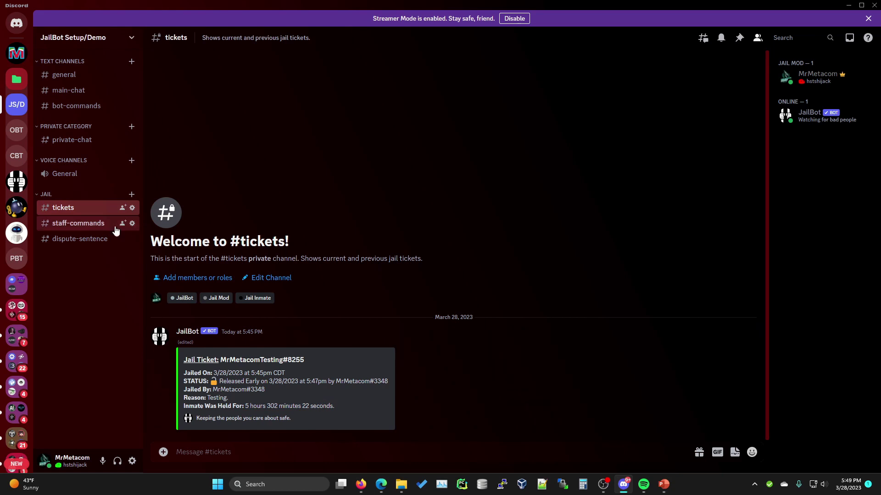
From JailBot's top.gg page in the browser, open the JailBot Support server invite
left_click_drag(247, 407, 343, 415)
left_click(344, 415)
mouse_move(386, 486)
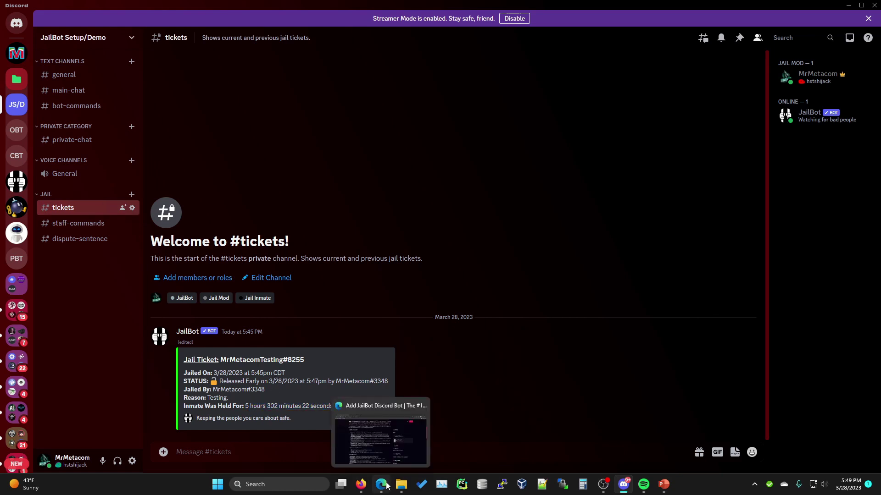
left_click(380, 440)
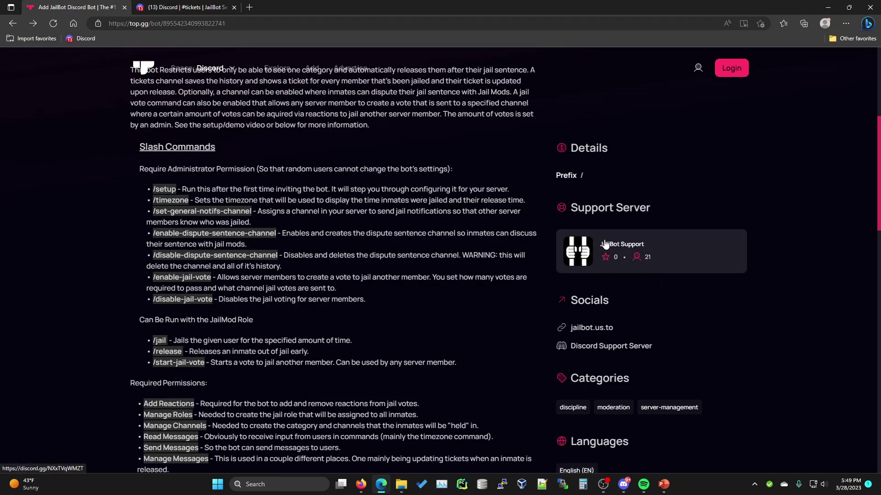
left_click(680, 255)
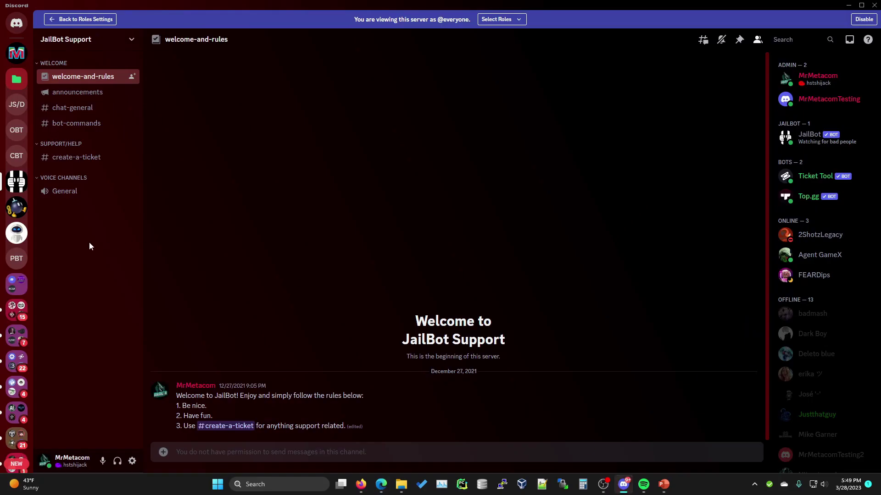
View JailBot Support's #create-a-ticket channel, then highlight /start-jail-vote on the top.gg page
left_click(80, 159)
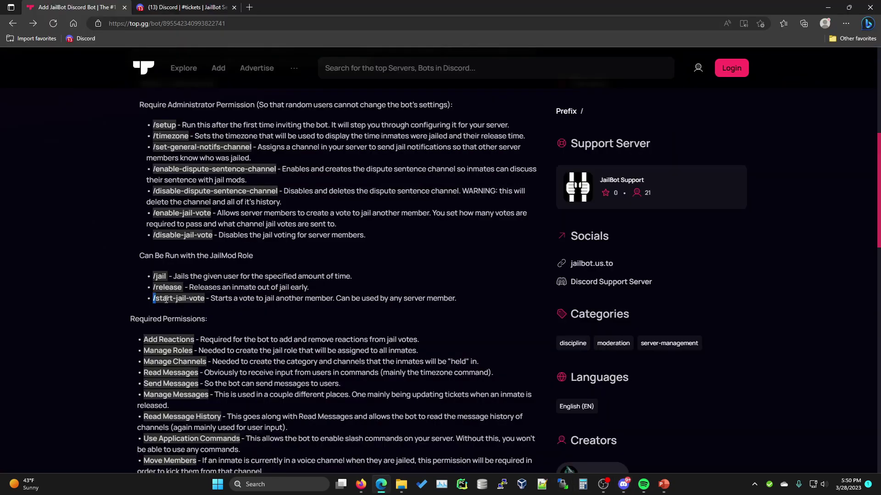
left_click_drag(166, 300, 204, 301)
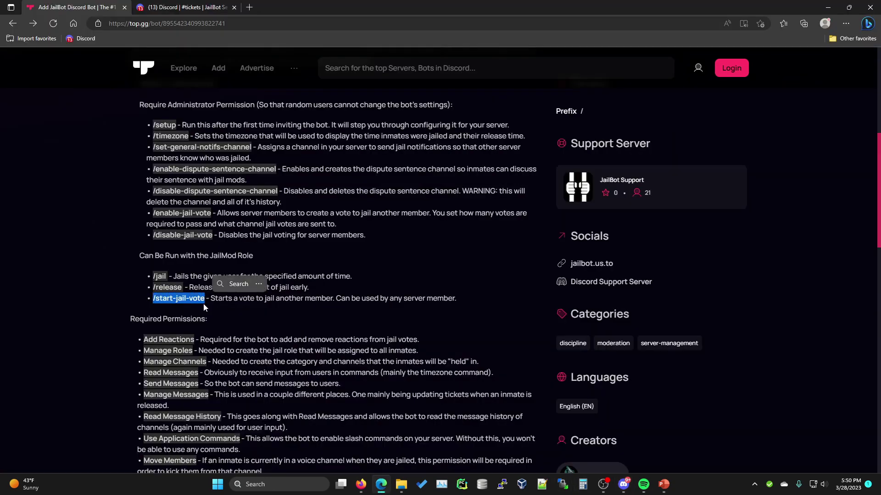
left_click(123, 291)
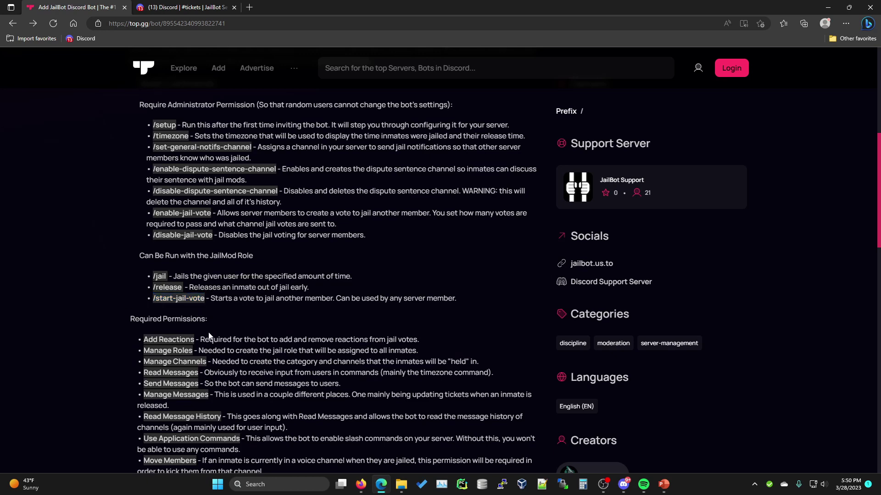
Check the web client's signed-in account, then view the second test member's profile in #main-chat
key("ctrl+Tab")
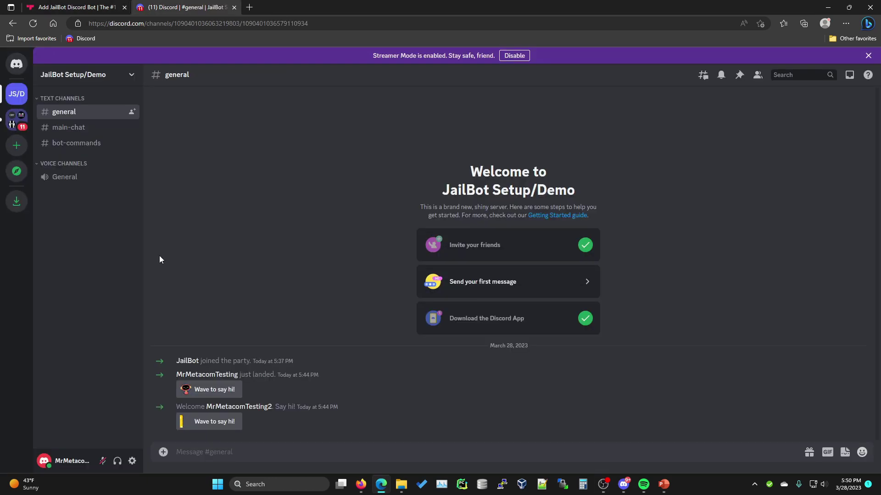
left_click(69, 461)
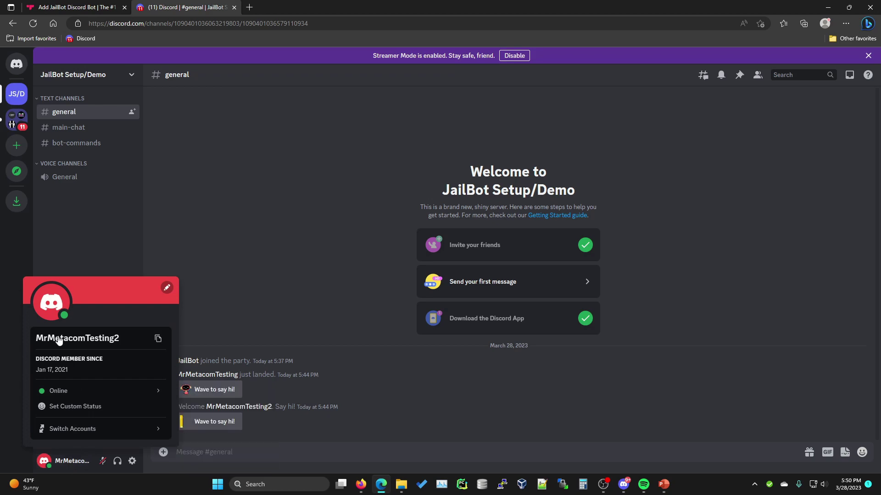
left_click(274, 234)
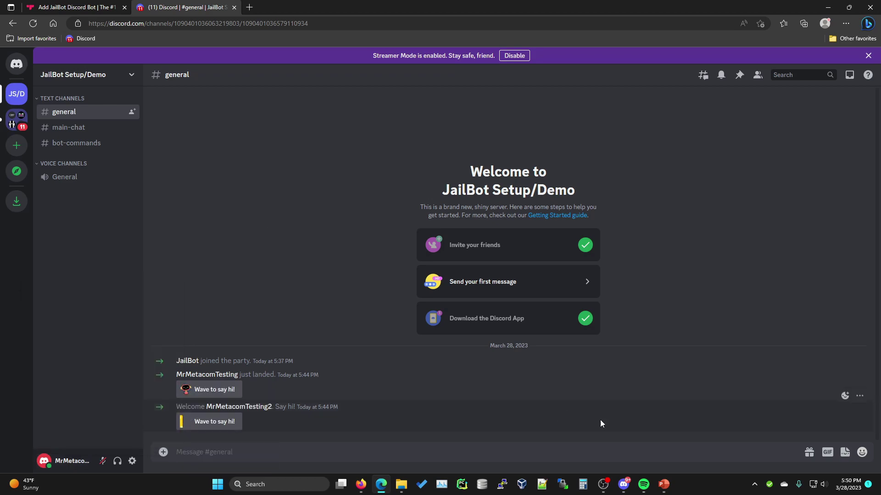
left_click(624, 484)
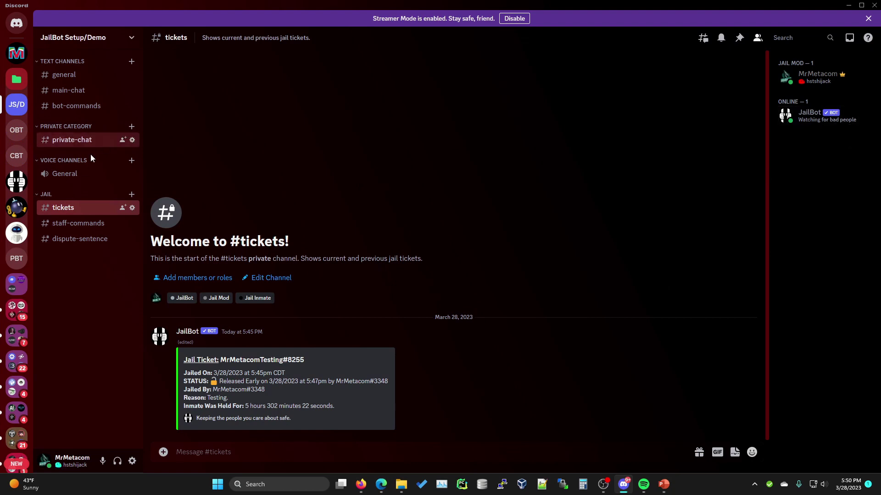
left_click(76, 92)
left_click(830, 157)
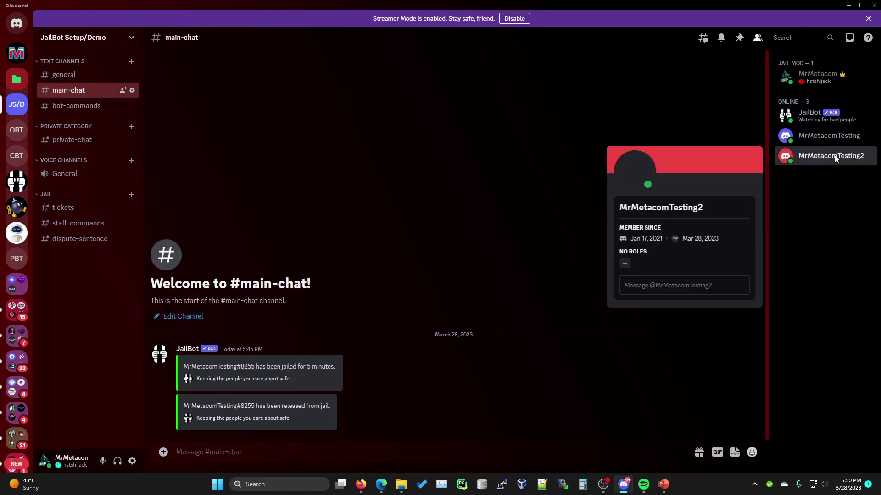
left_click(818, 206)
left_click(381, 484)
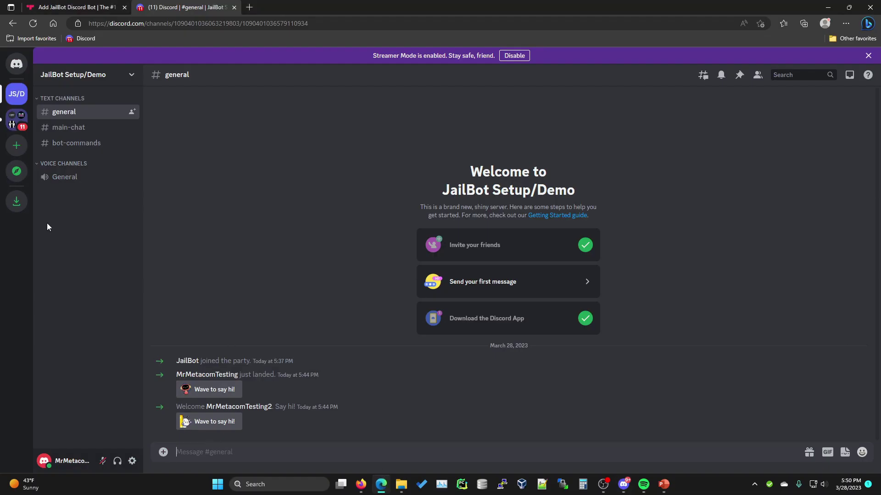
Run /start-jail-vote in #bot-commands on the test member, reason 'Testing.', proposing 5 Minutes
left_click(76, 143)
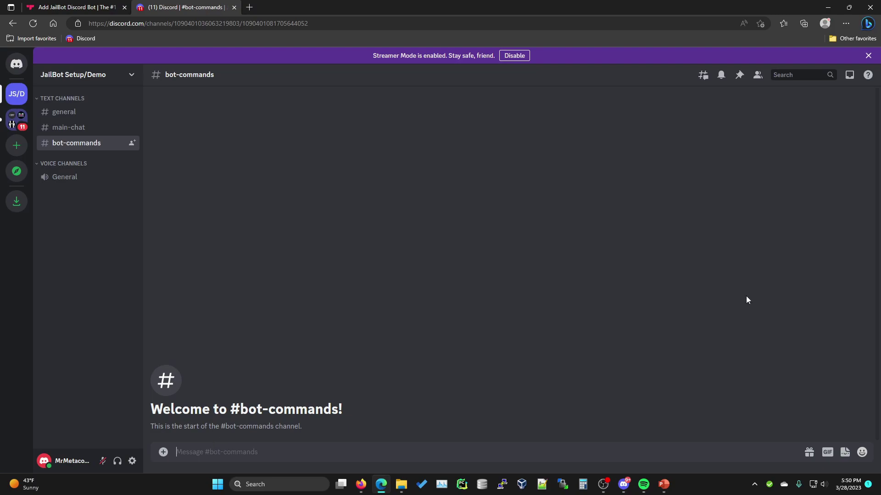
type("/start")
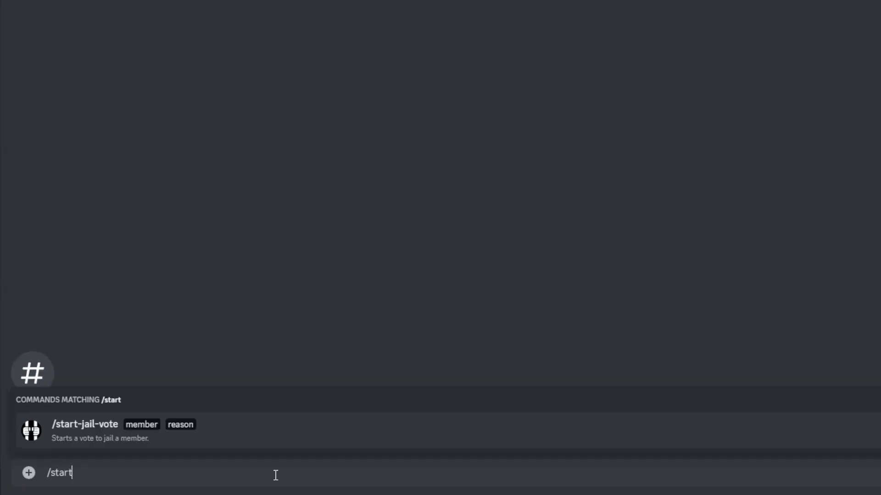
key("Tab")
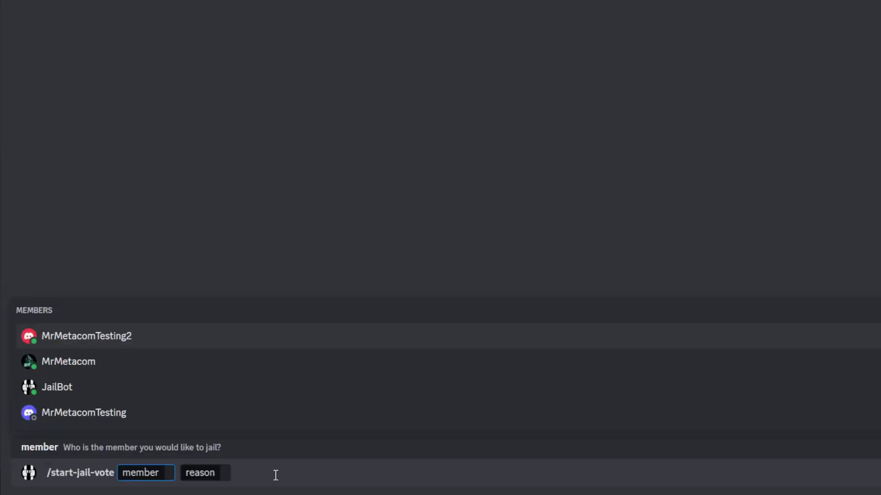
type("mrt")
key("Up")
key("Tab")
type("Testing.")
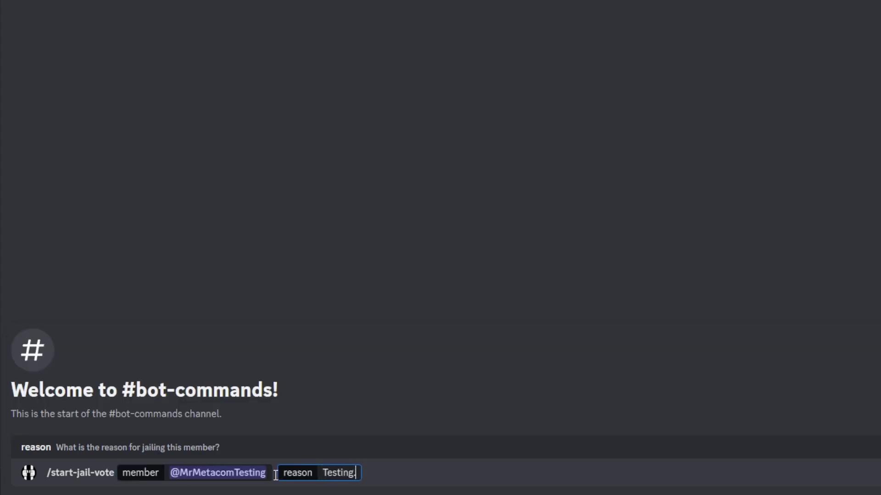
key("Return")
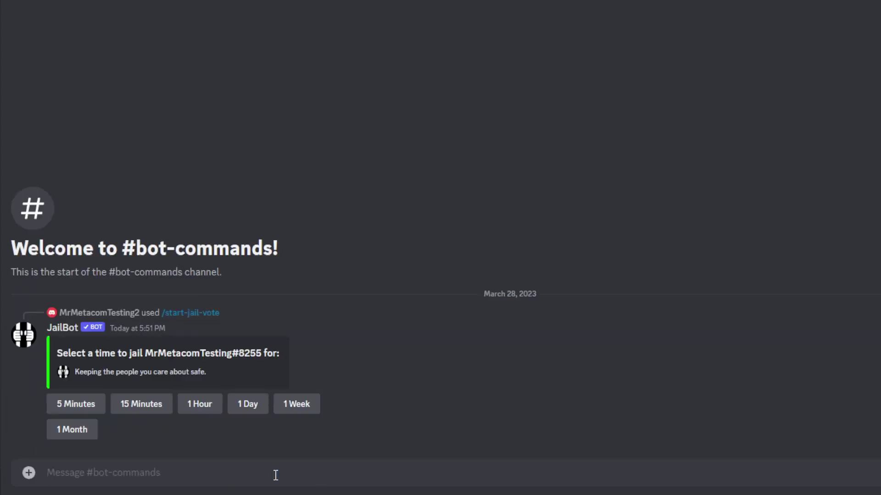
left_click(88, 404)
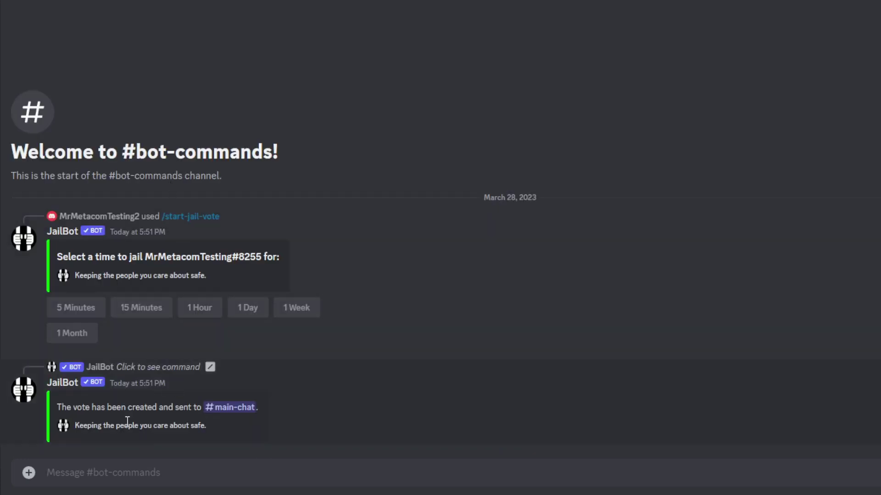
left_click_drag(63, 410, 261, 408)
In #main-chat, review the Vote to Jail poll: nominee, reason Testing., 2 votes required, expiry
left_click(261, 408)
left_click(231, 408)
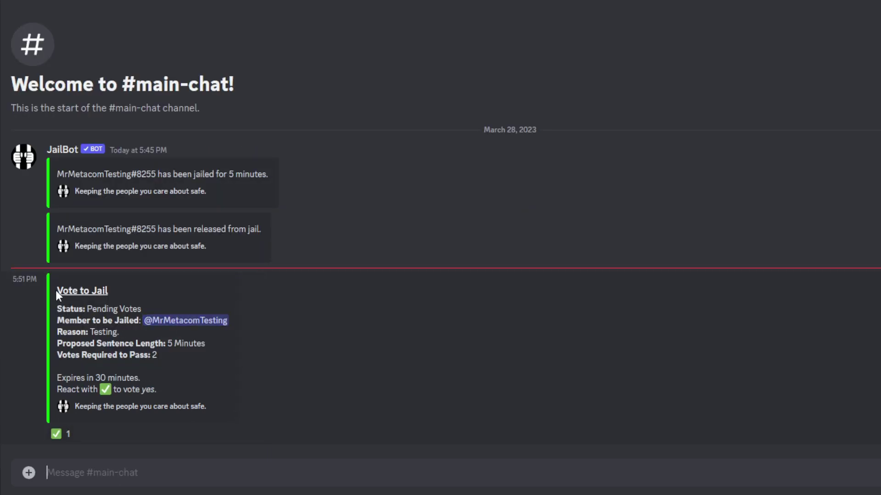
left_click_drag(56, 294, 150, 304)
left_click(119, 287)
left_click(149, 303)
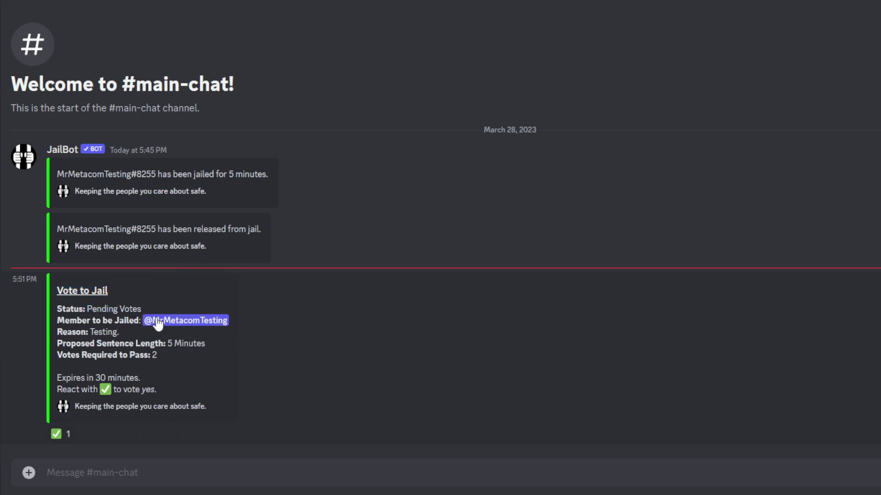
left_click(158, 321)
left_click(186, 345)
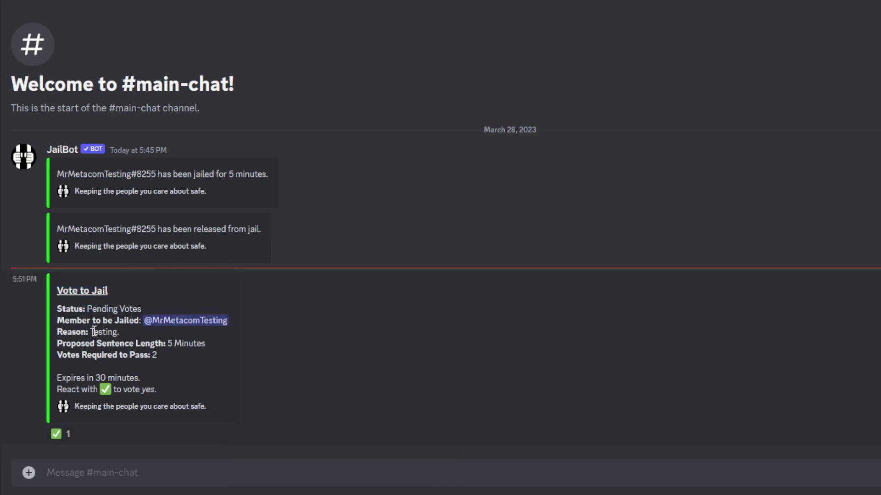
left_click_drag(93, 331, 119, 332)
left_click(158, 357)
double_click(154, 356)
left_click_drag(67, 379, 56, 365)
left_click(173, 386)
Vote yes with ✅ so the test member is jailed for 5 minutes
left_click(66, 440)
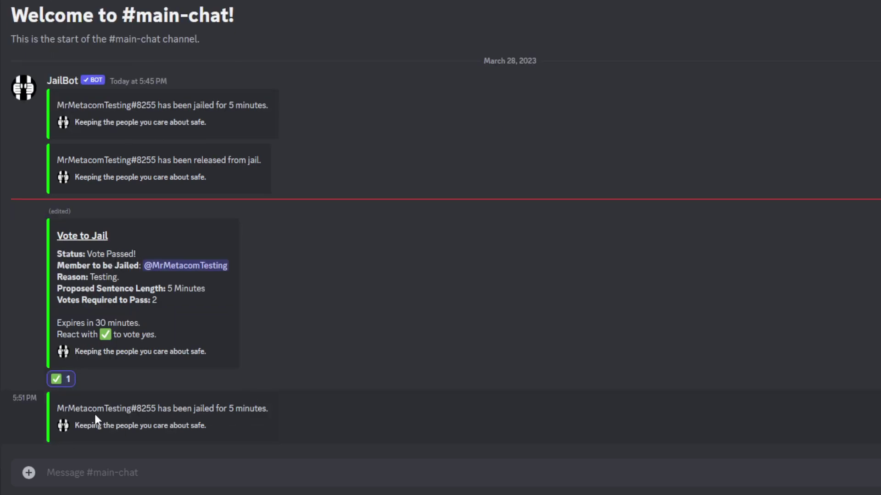
left_click_drag(57, 408, 276, 411)
left_click(285, 419)
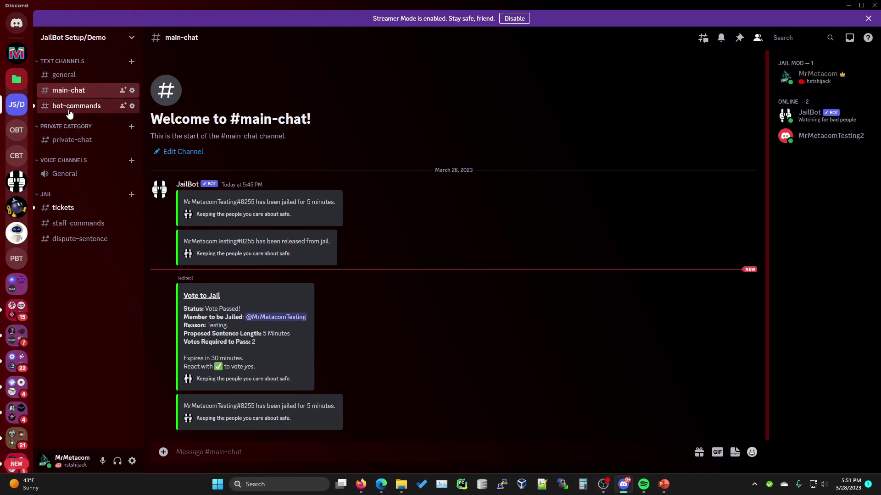
In #tickets, review the new jail ticket's member and The Community Vote as the jailer
left_click(70, 110)
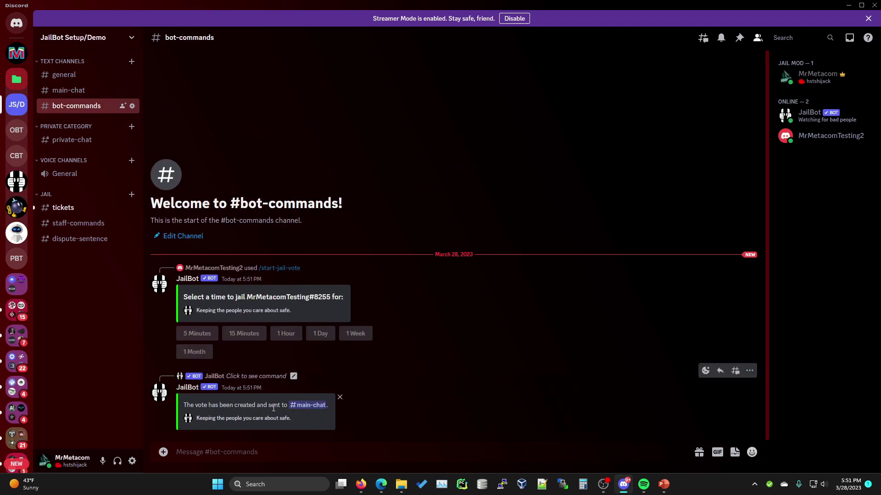
left_click(74, 210)
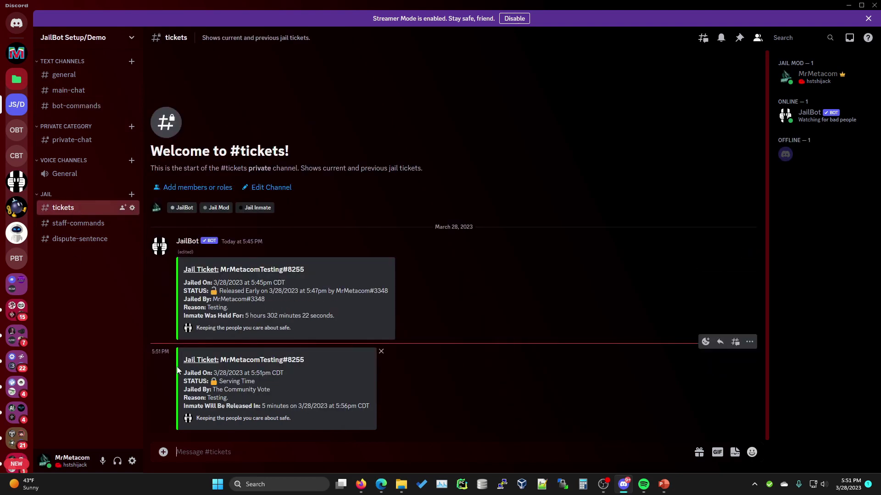
left_click_drag(183, 361, 317, 366)
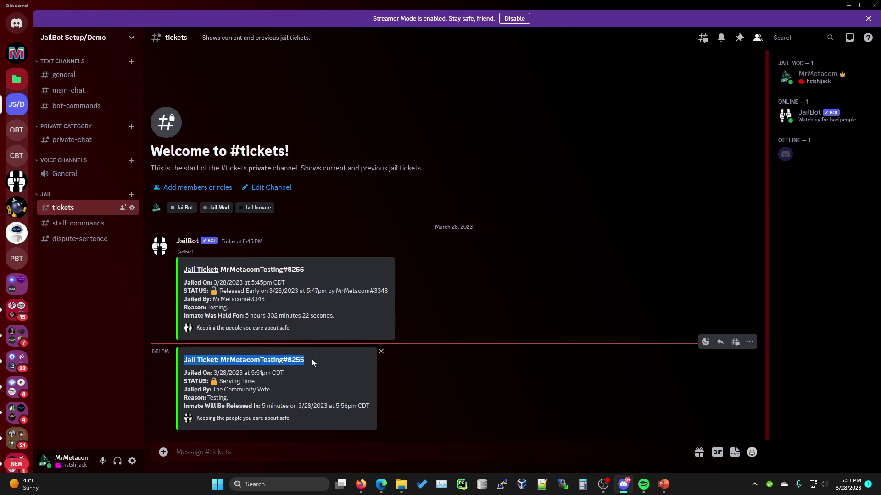
left_click(236, 361)
left_click_drag(224, 360, 317, 362)
left_click(251, 371)
left_click_drag(212, 299, 277, 304)
left_click(221, 393)
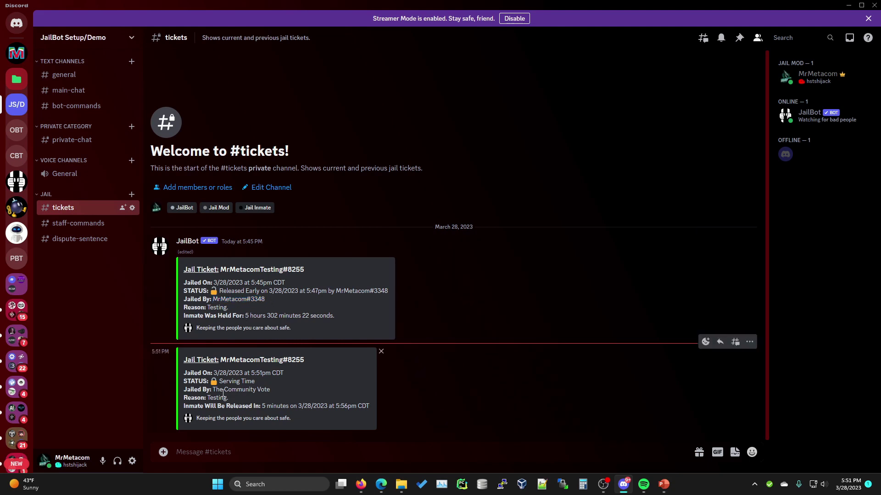
left_click_drag(213, 390, 283, 391)
left_click(283, 393)
left_click_drag(214, 389, 280, 396)
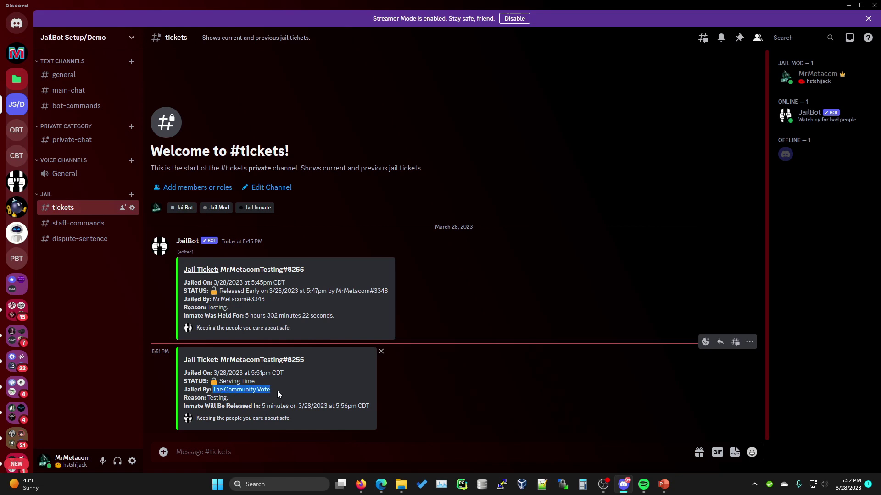
left_click(277, 387)
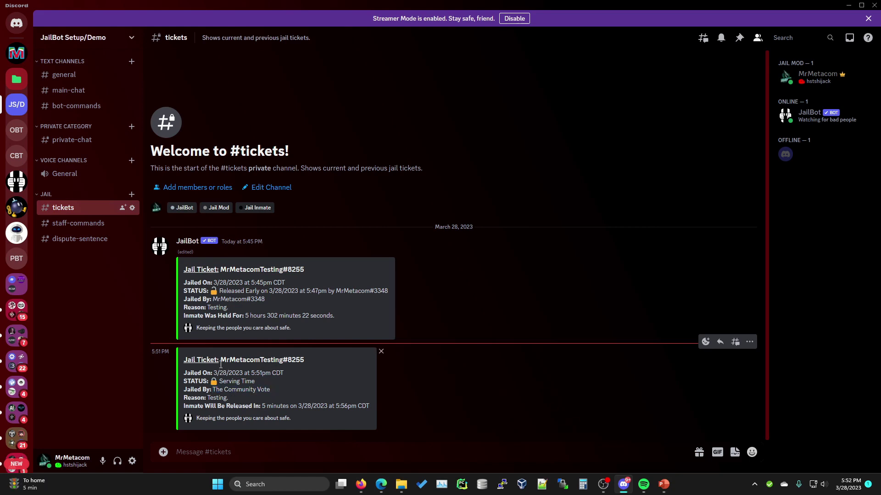
Compare the two ticket titles and check the new ticket's scheduled release time
left_click_drag(221, 363, 331, 360)
left_click(246, 337)
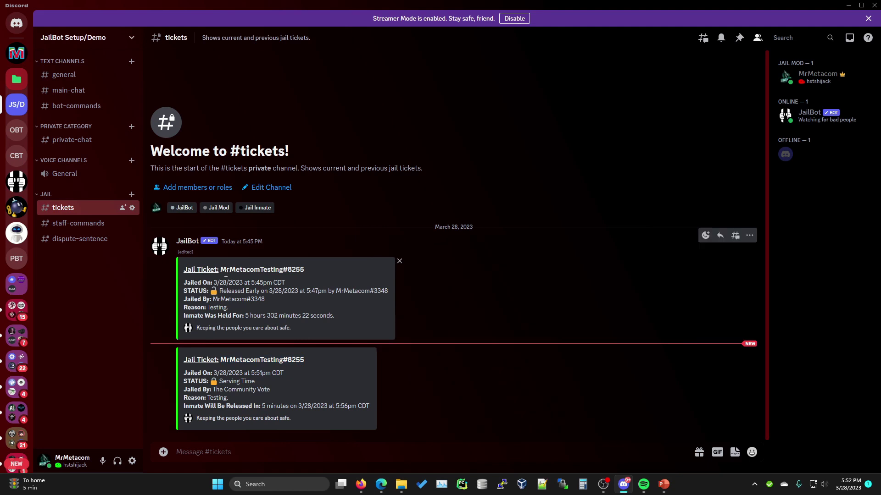
left_click_drag(222, 273, 318, 273)
left_click(320, 272)
left_click_drag(231, 408, 371, 406)
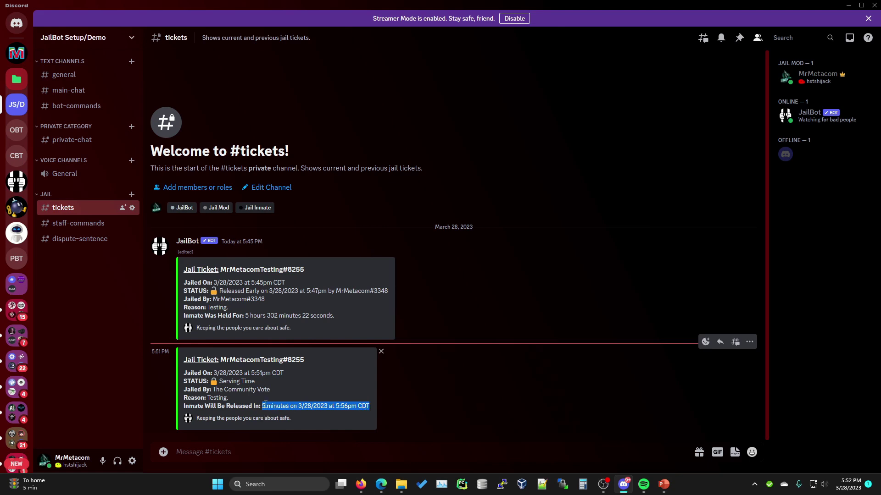
left_click(301, 409)
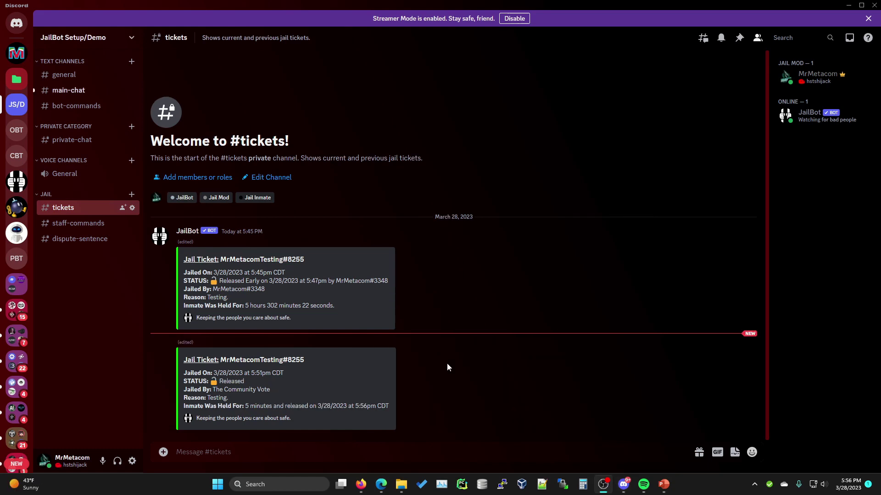
Review the 5:56 PM released-from-jail announcement in #main-chat and the released member's profile
left_click_drag(354, 406, 370, 407)
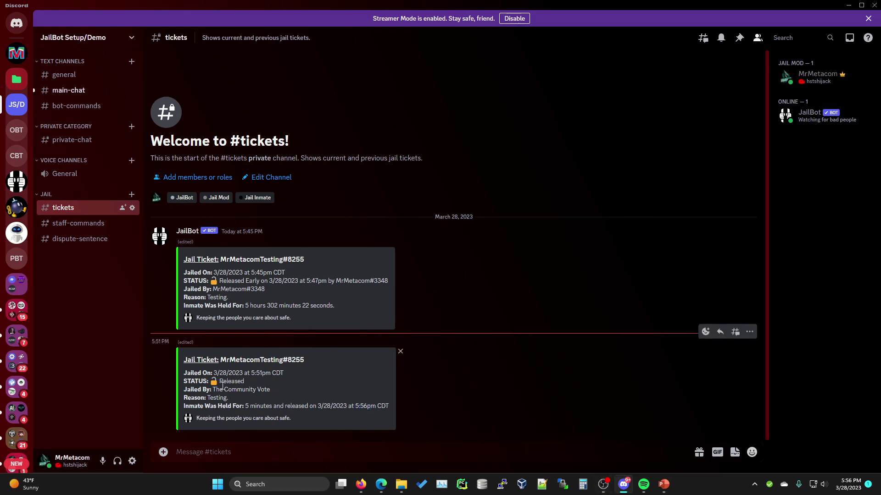
left_click_drag(245, 382, 335, 412)
left_click(68, 91)
left_click(334, 411)
left_click(828, 178)
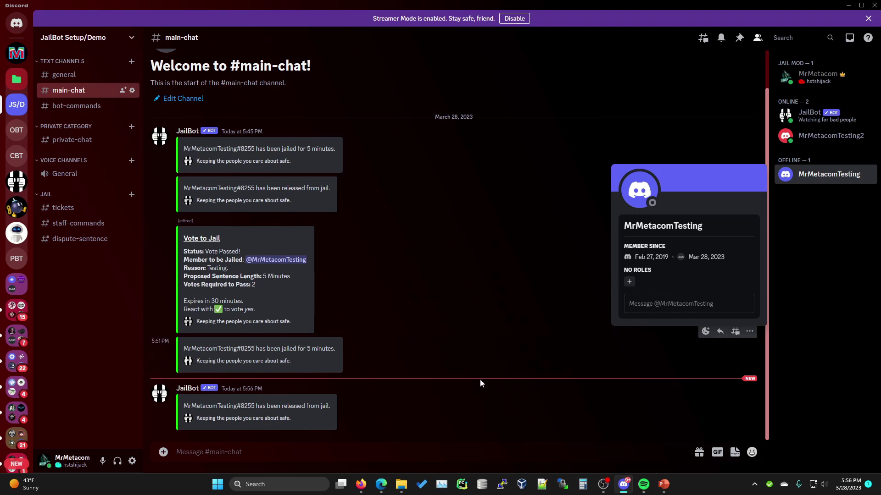
In web Discord, switch to the other test account
left_click(381, 484)
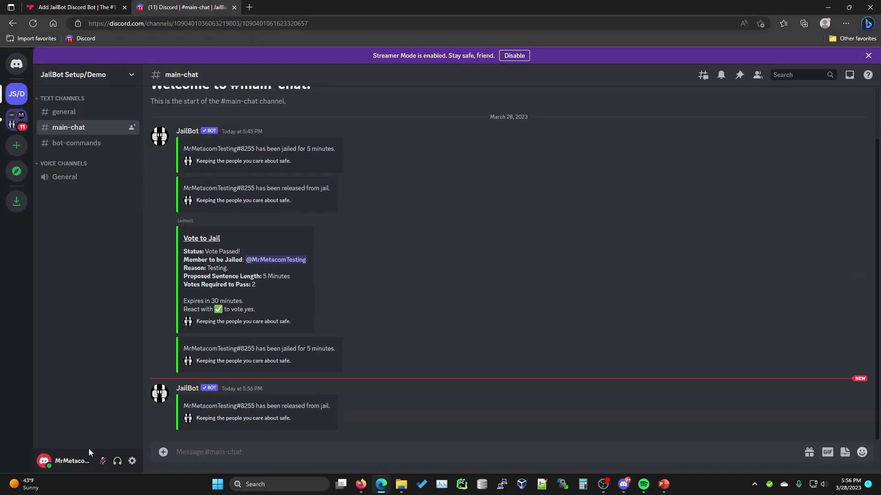
left_click(69, 461)
mouse_move(109, 431)
left_click(222, 398)
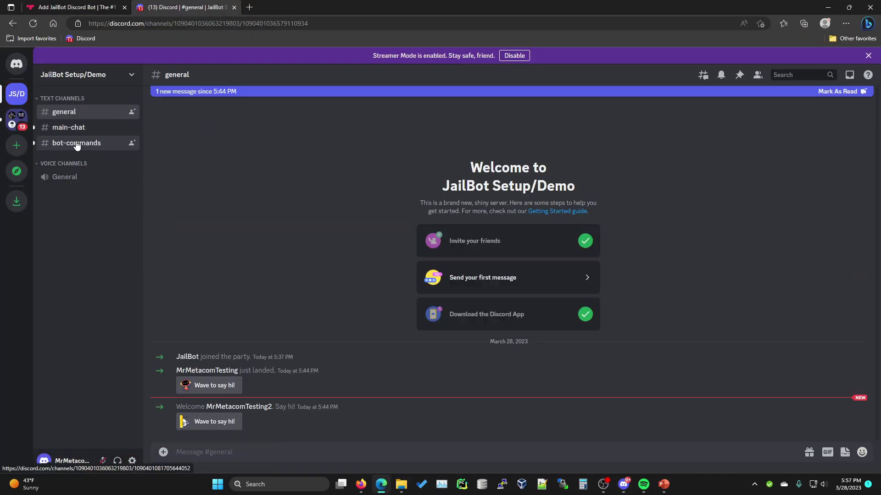
Browse the bot-commands and main-chat channels, ending in #general
left_click(76, 143)
left_click(69, 128)
left_click(78, 114)
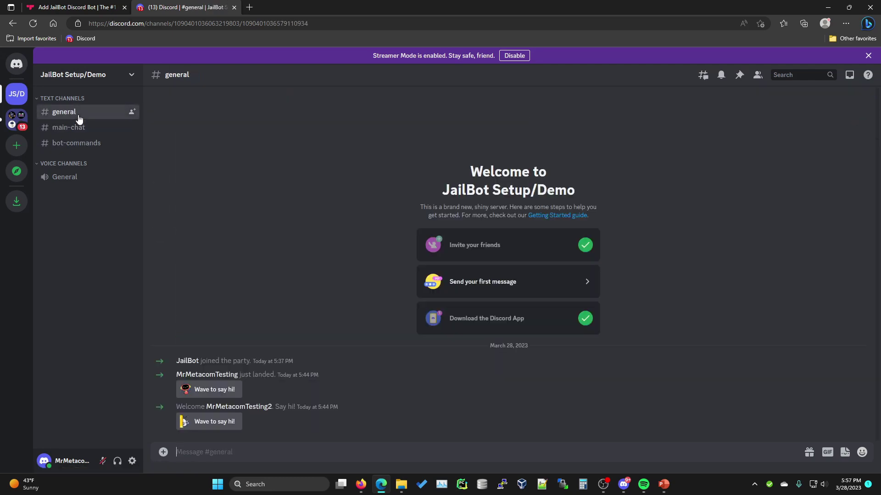
left_click(69, 128)
left_click(77, 143)
left_click(69, 128)
left_click(78, 119)
Return to the JailBot top.gg page and highlight the bot's title, name and rating
key("ctrl+shift+Tab")
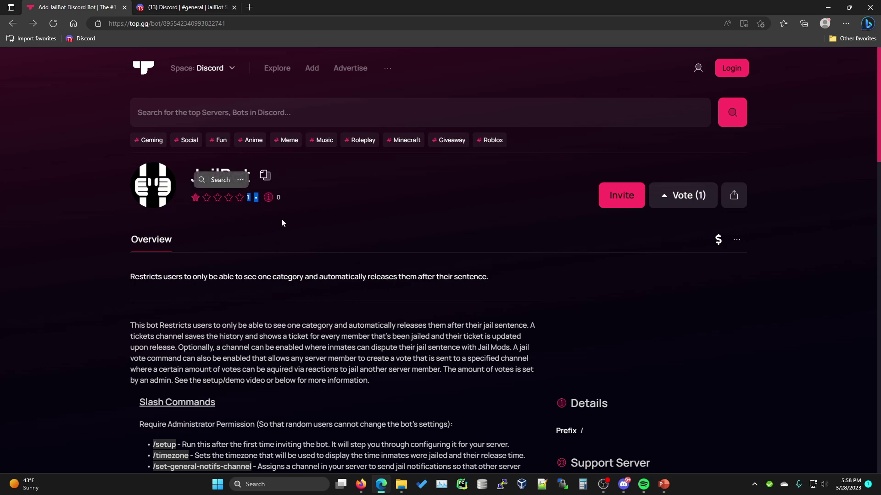
left_click(283, 223)
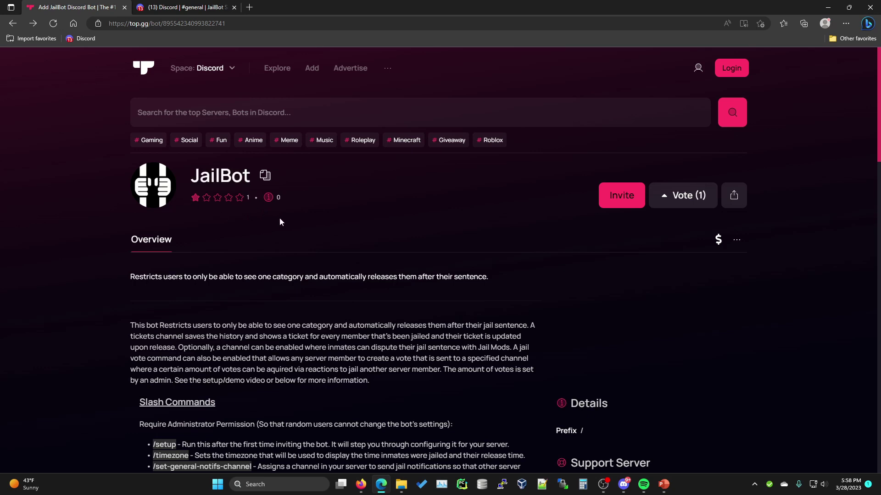
left_click_drag(253, 176, 156, 193)
left_click(251, 224)
left_click_drag(250, 224, 195, 176)
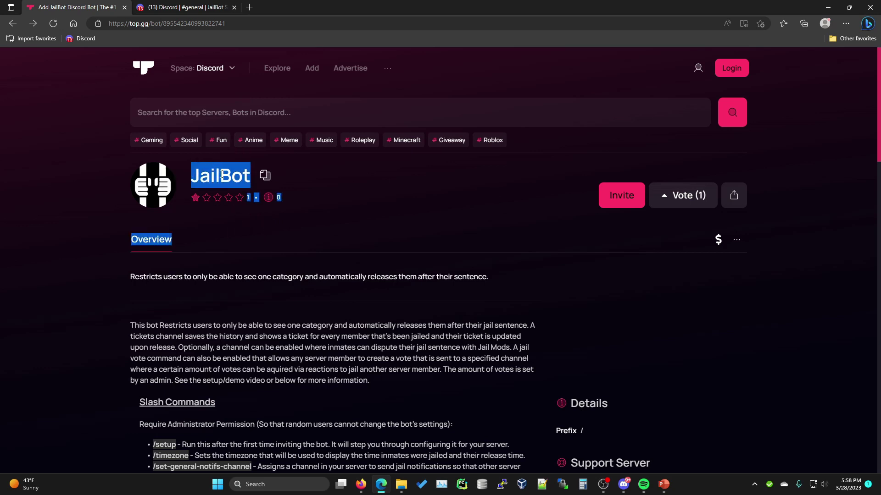
left_click(339, 218)
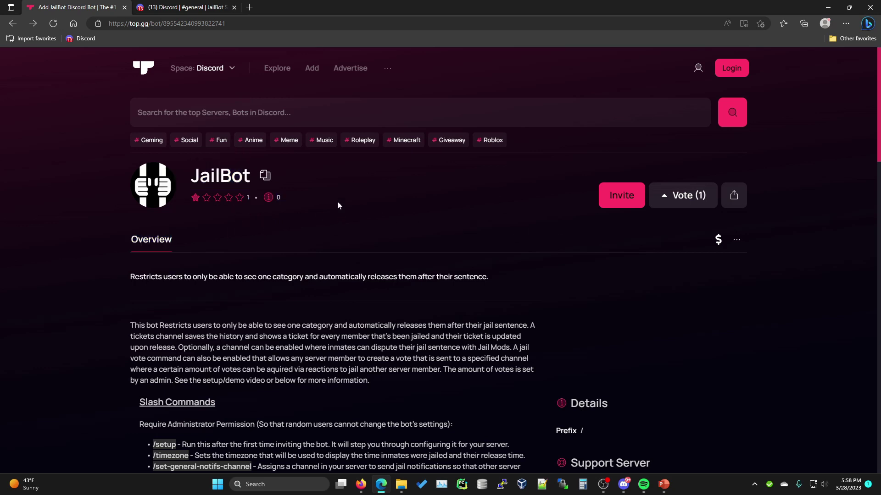